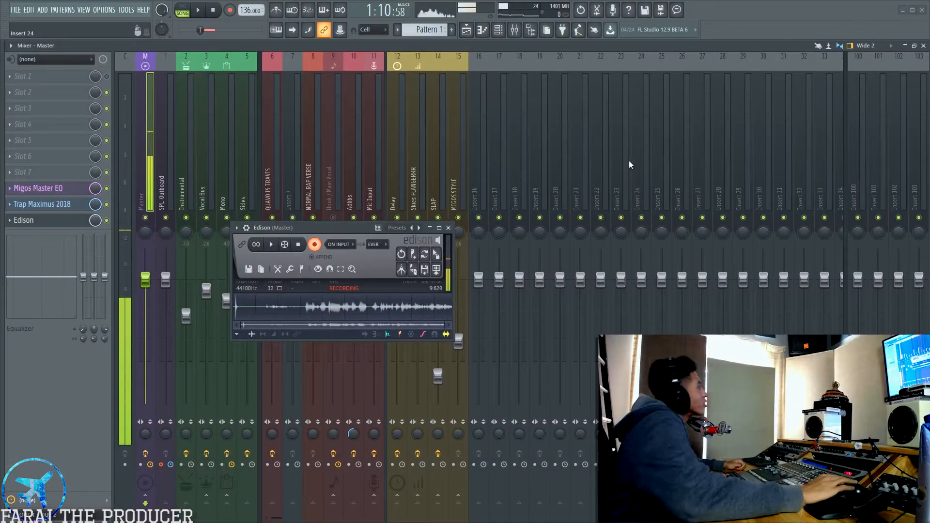
# Close the Edison recorder on the Master track and bring up the playlist arrangement.
pyautogui.moveTo(345, 226); pyautogui.dragTo(408, 266)
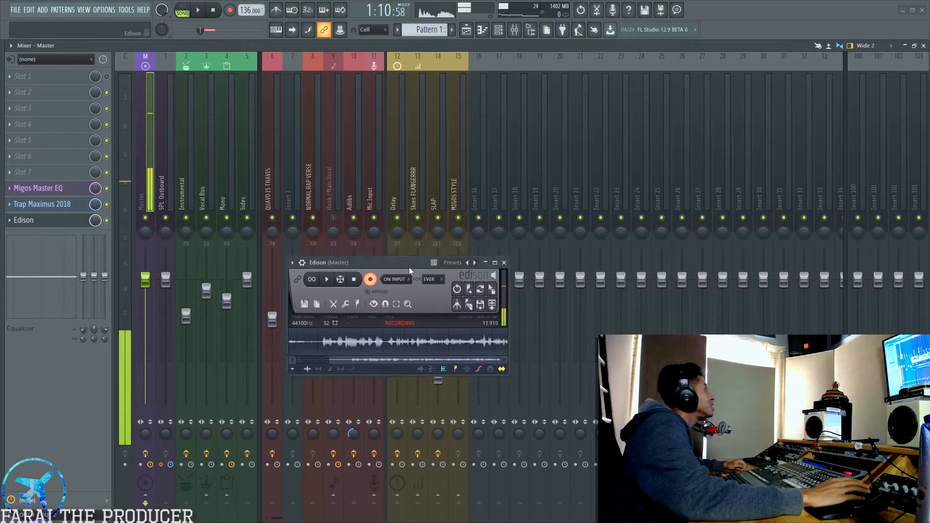
pyautogui.click(513, 268)
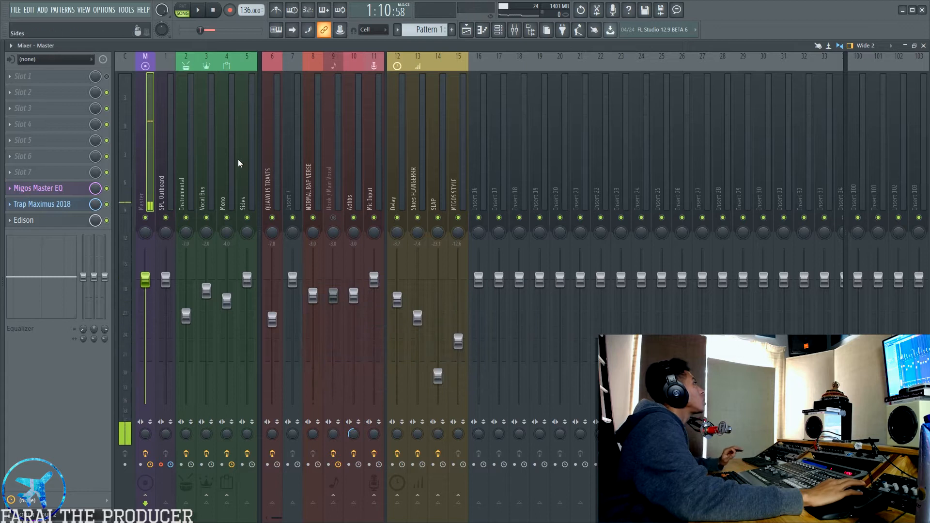
pyautogui.click(227, 164)
pyautogui.press('F5')
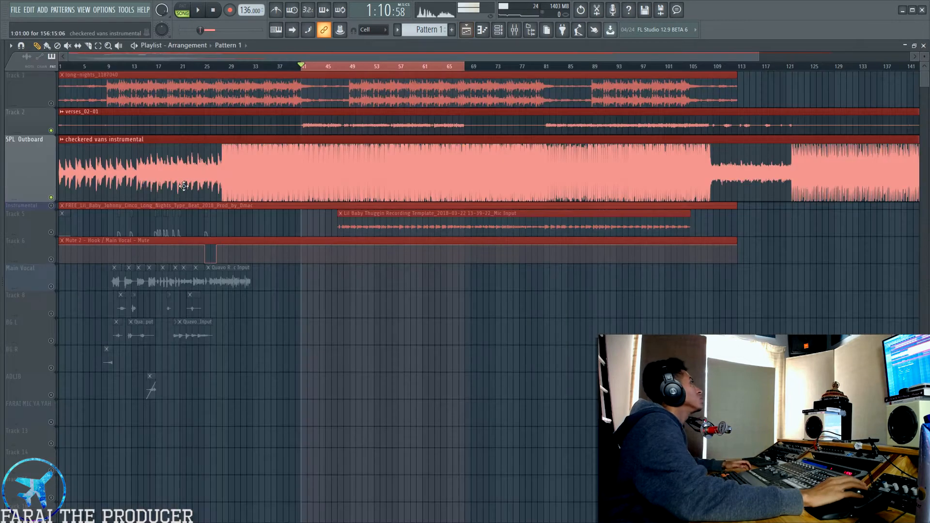
# Clear the clip selection in the playlist and return to the mixer.
pyautogui.keyDown('ctrl'); pyautogui.click(322, 322); pyautogui.keyUp('ctrl')
pyautogui.moveTo(272, 148); pyautogui.dragTo(273, 123)
pyautogui.keyDown('ctrl'); pyautogui.click(347, 444); pyautogui.keyUp('ctrl')
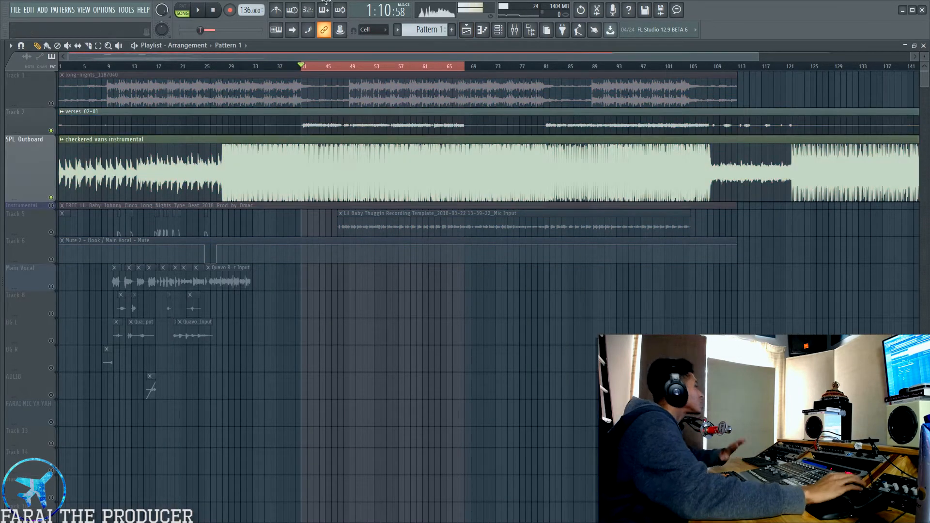
pyautogui.click(521, 31)
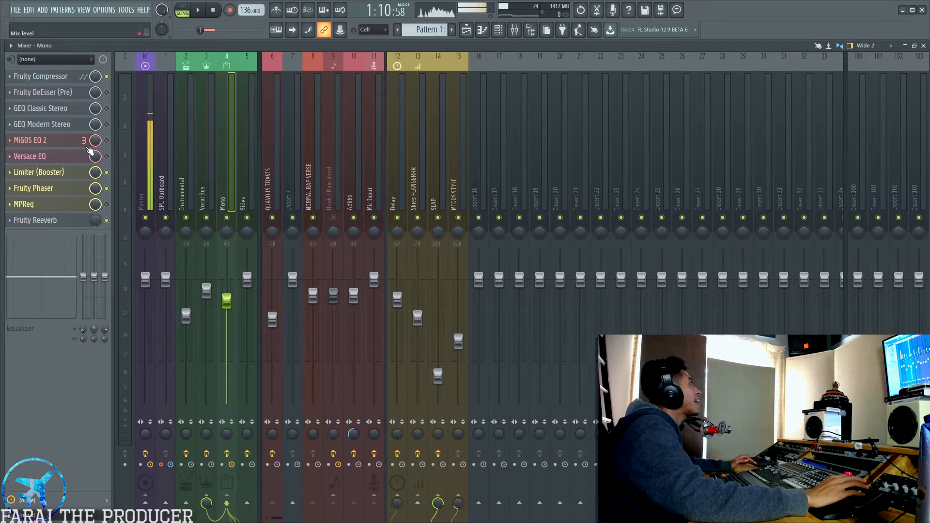
# Open the GEQ Modern Stereo and GEQ Classic Stereo equalizers on the Mono track and place their windows side by side.
pyautogui.click(69, 127)
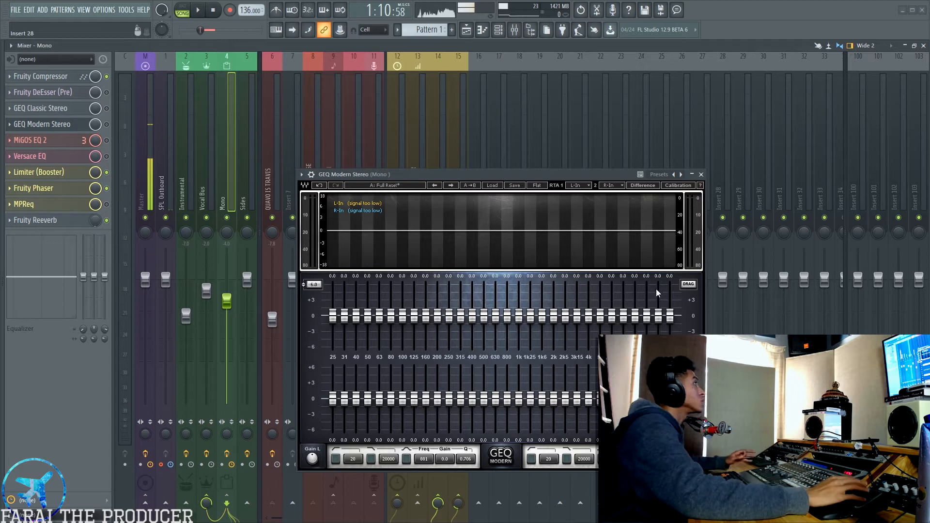
pyautogui.moveTo(465, 173); pyautogui.dragTo(458, 161)
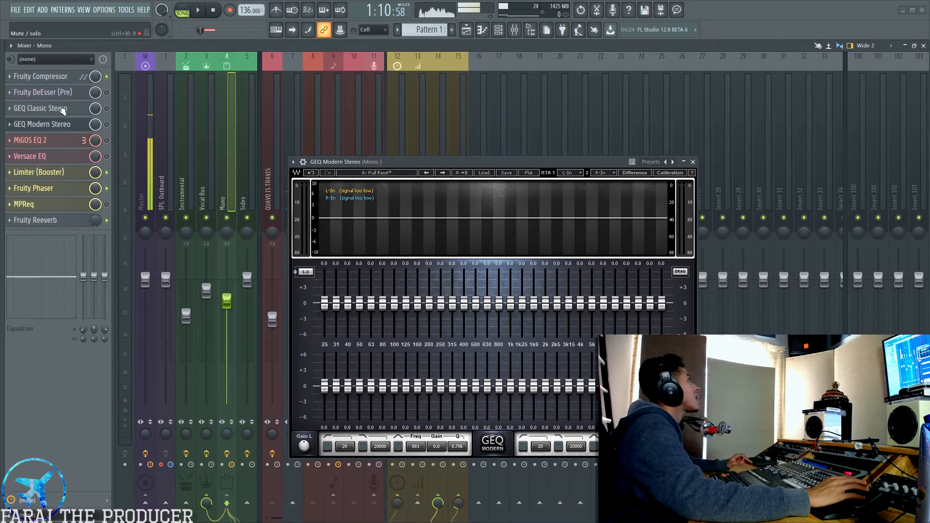
pyautogui.click(23, 113)
pyautogui.moveTo(451, 117); pyautogui.dragTo(350, 204)
pyautogui.moveTo(365, 162); pyautogui.dragTo(365, 158)
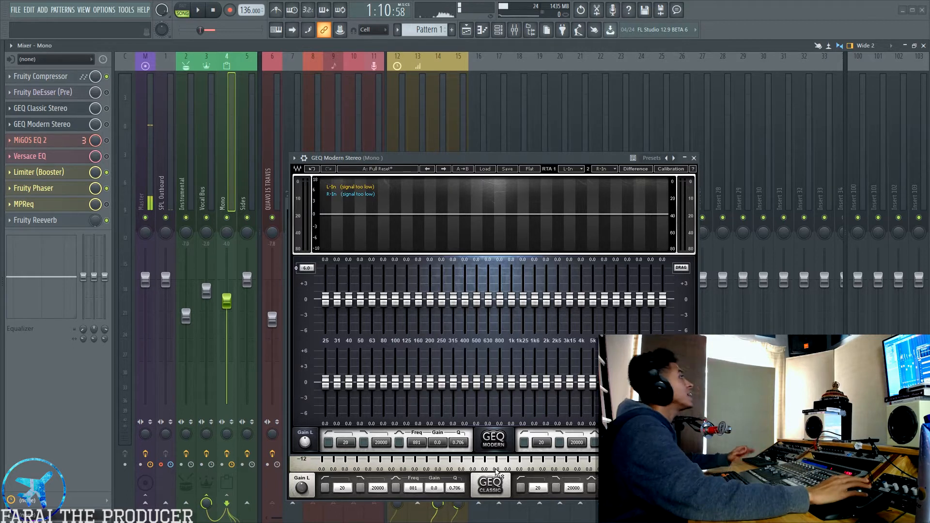
pyautogui.click(497, 473)
pyautogui.click(529, 194)
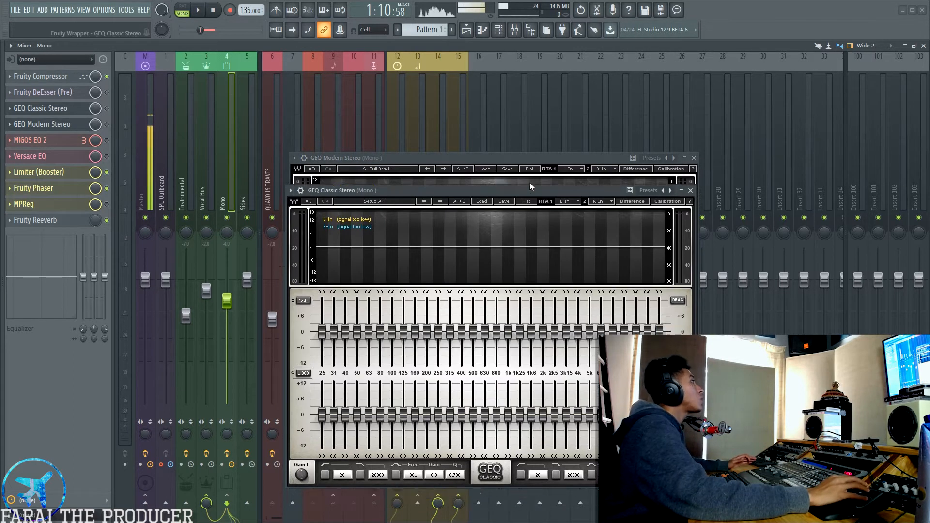
pyautogui.moveTo(450, 156); pyautogui.dragTo(659, 108)
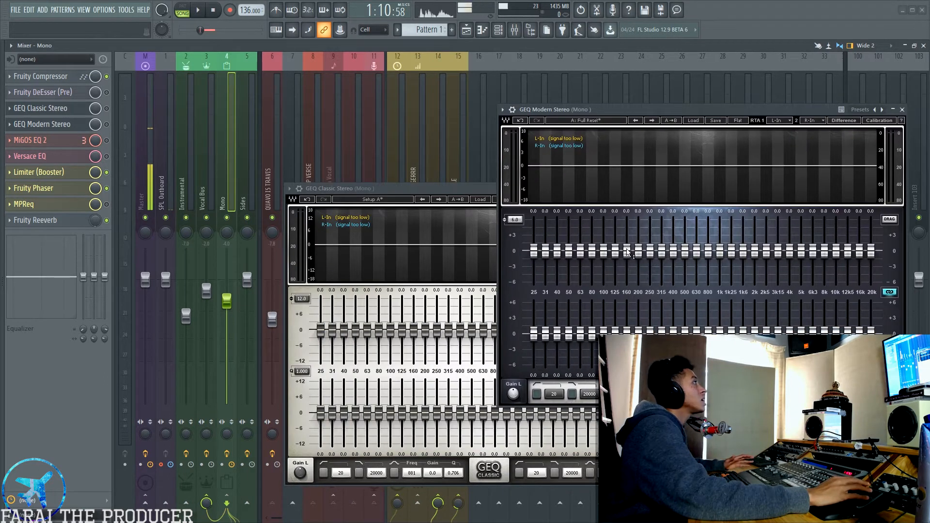
# Try cutting the 160 and 200 Hz bands to -5.2 and -6 dB in GEQ Modern and -12 dB in GEQ Classic, then reset them.
pyautogui.moveTo(637, 258); pyautogui.dragTo(638, 280)
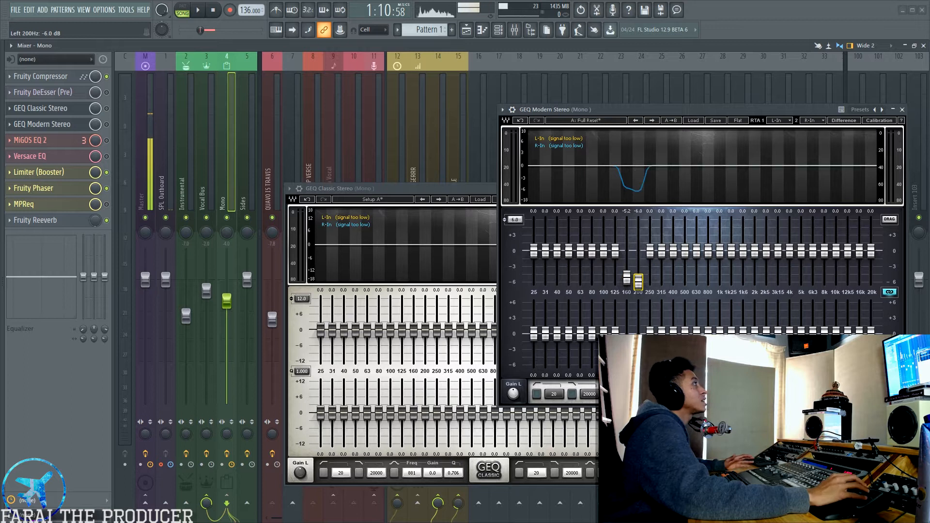
pyautogui.click(413, 327)
pyautogui.moveTo(425, 330); pyautogui.dragTo(426, 361)
pyautogui.moveTo(516, 191); pyautogui.dragTo(730, 219)
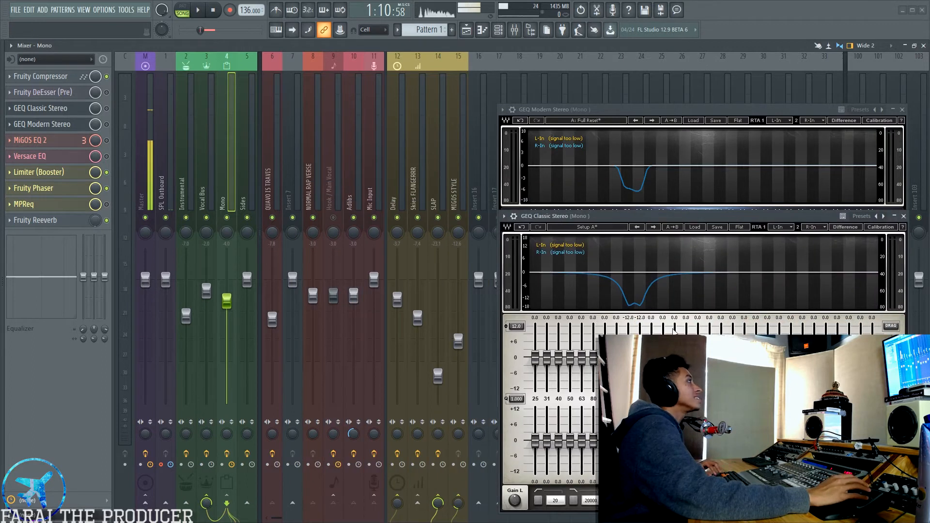
pyautogui.doubleClick(628, 388)
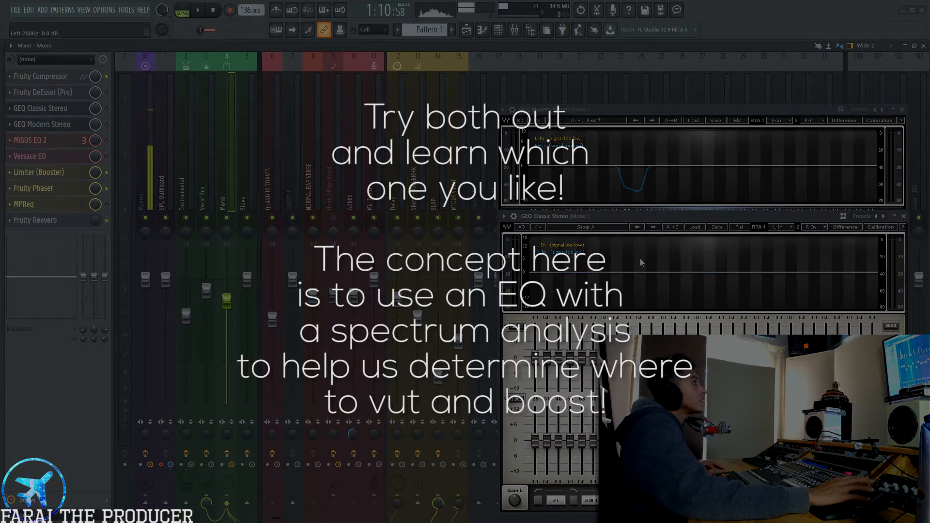
# Close GEQ Classic Stereo and play the song with the Instrumental track muted to view the vocal's spectrum in GEQ Modern Stereo.
pyautogui.click(904, 216)
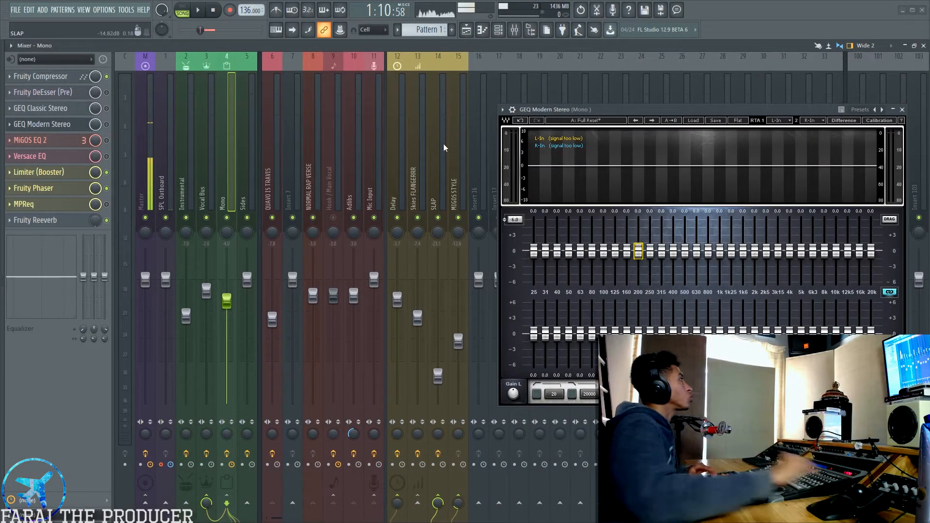
pyautogui.press('space')
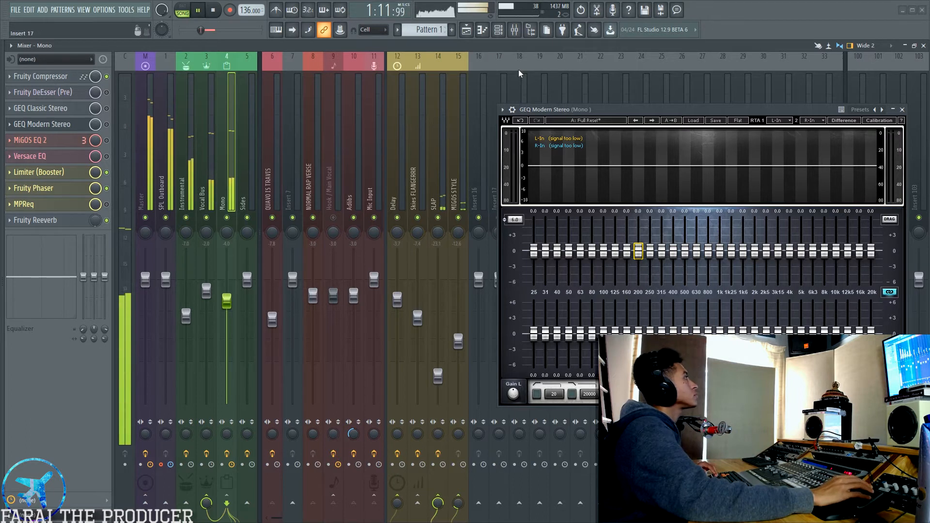
pyautogui.moveTo(631, 111); pyautogui.dragTo(456, 116)
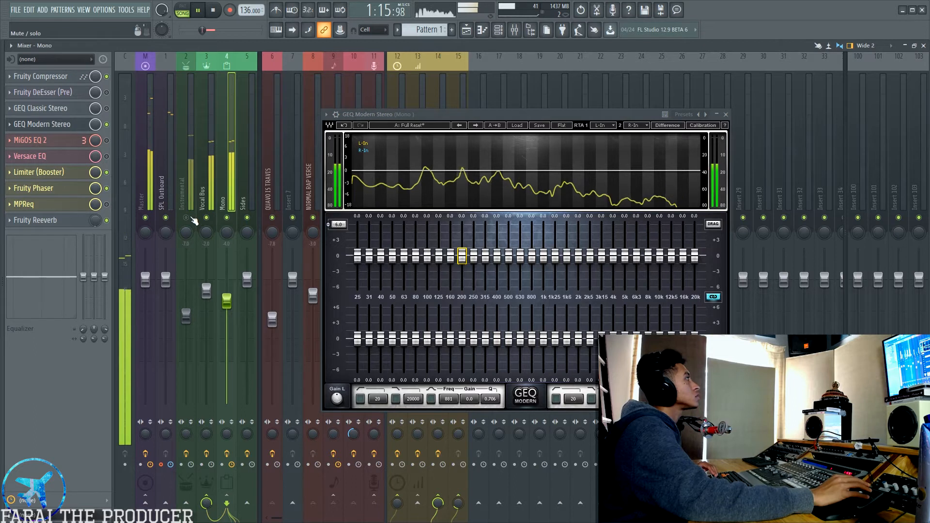
pyautogui.click(186, 218)
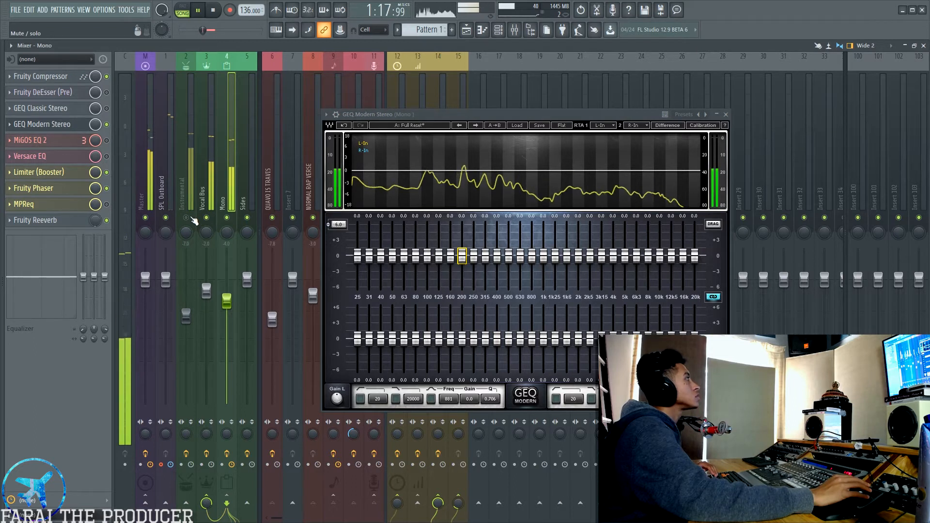
pyautogui.press('space')
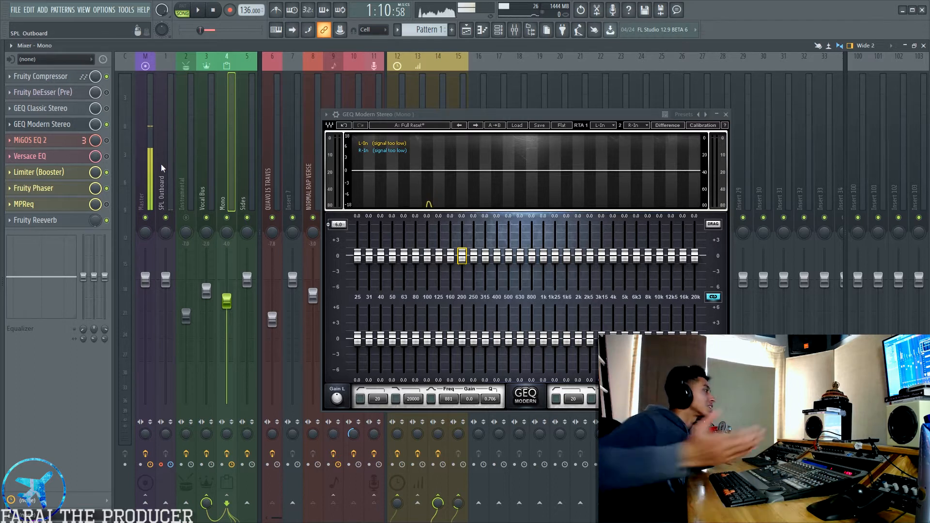
pyautogui.moveTo(468, 117); pyautogui.dragTo(440, 124)
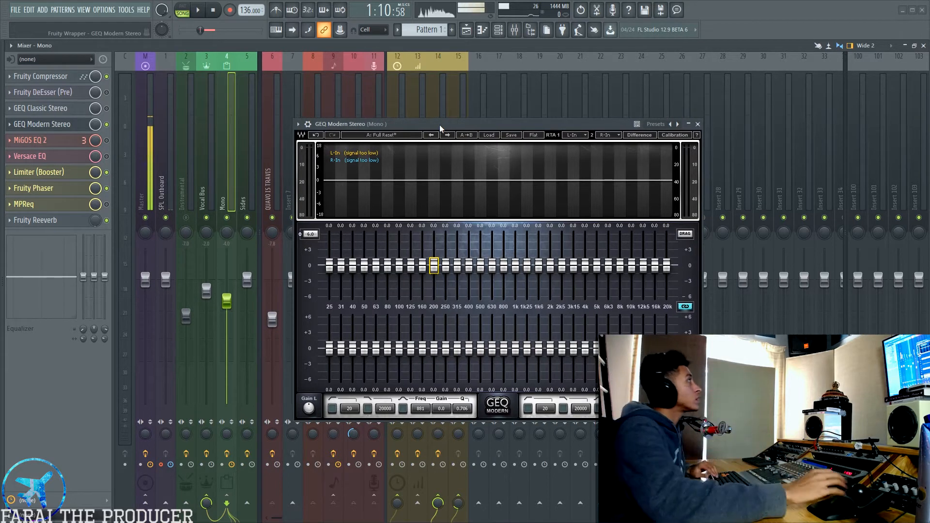
pyautogui.moveTo(440, 124); pyautogui.dragTo(445, 133)
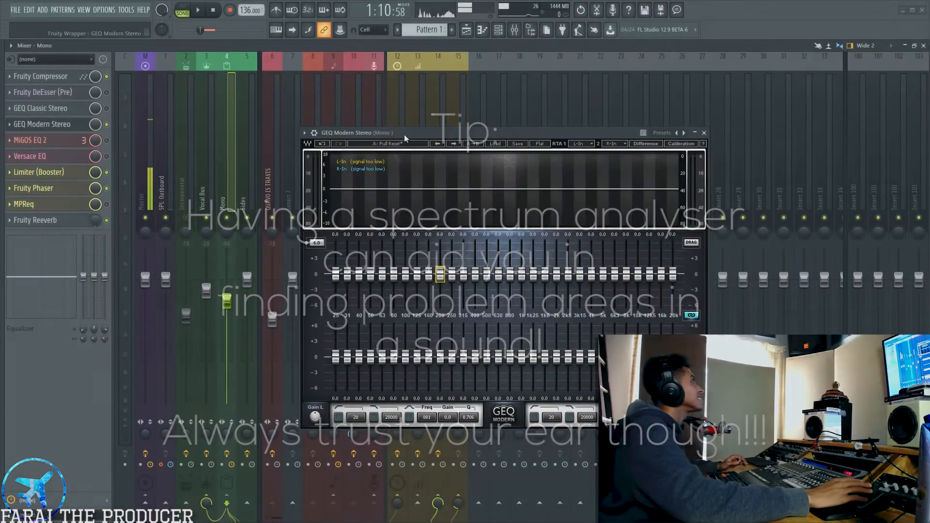
pyautogui.moveTo(404, 135); pyautogui.dragTo(401, 126)
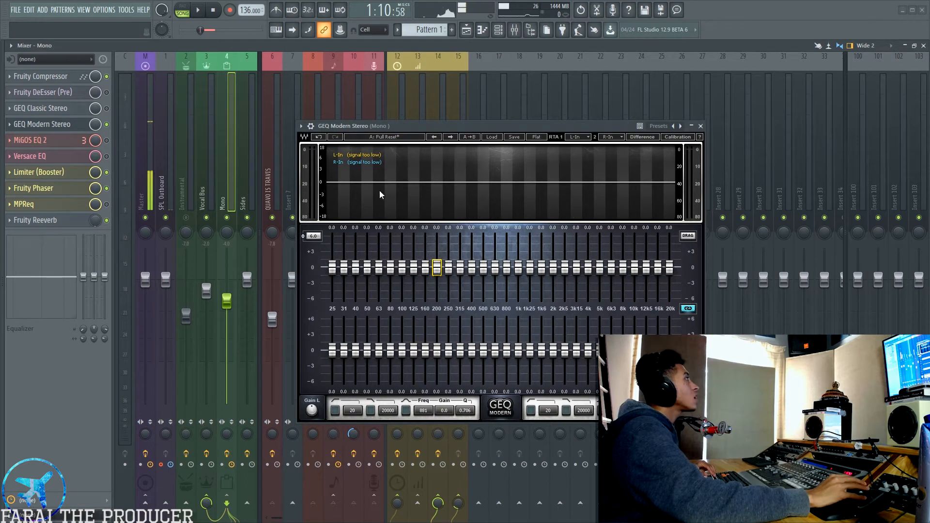
pyautogui.moveTo(587, 126); pyautogui.dragTo(586, 109)
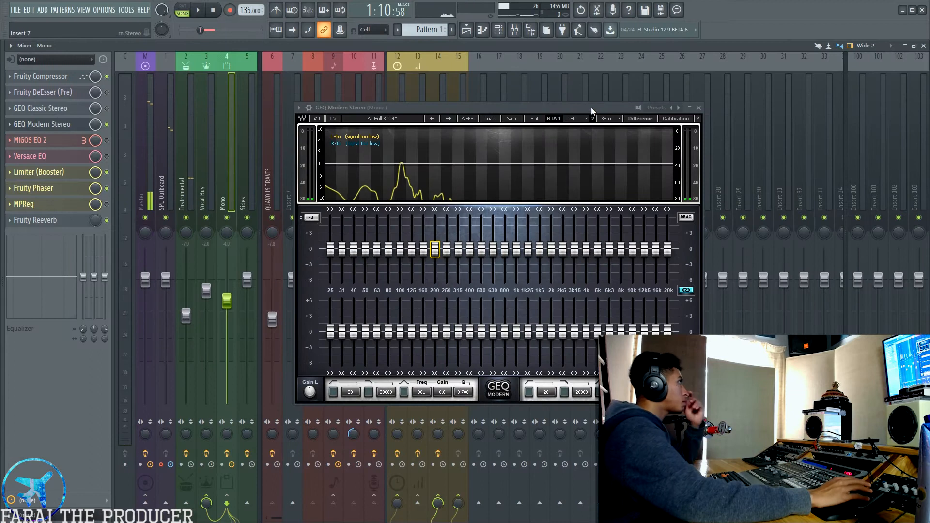
pyautogui.moveTo(591, 106); pyautogui.dragTo(615, 106)
pyautogui.moveTo(458, 106); pyautogui.dragTo(439, 106)
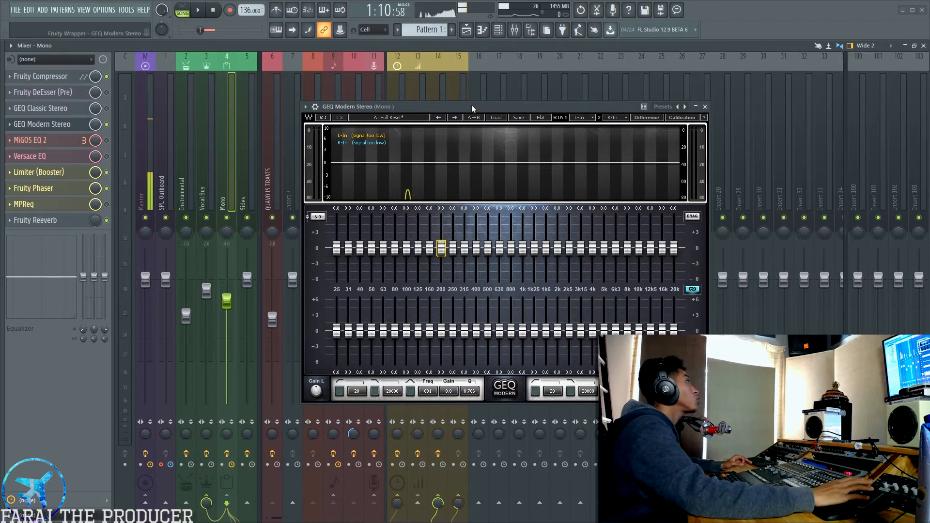
pyautogui.moveTo(414, 107); pyautogui.dragTo(446, 114)
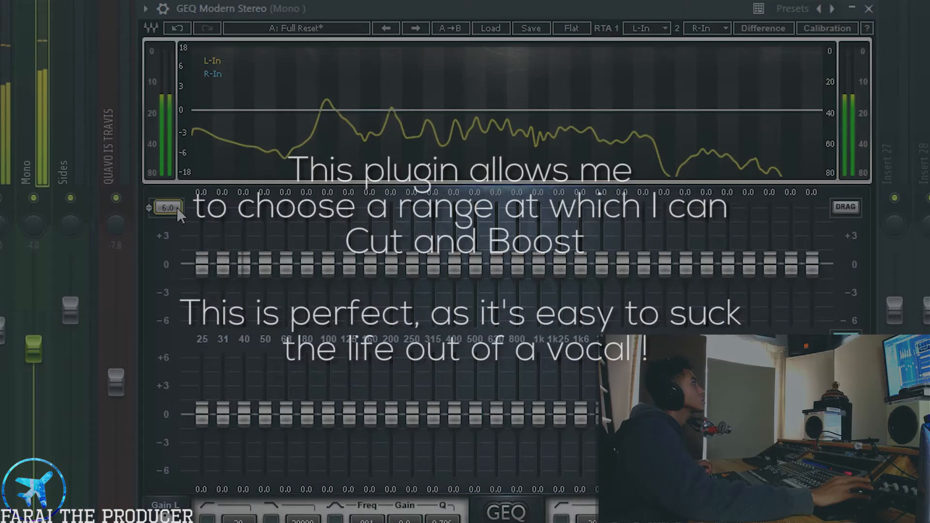
# Set the GEQ Modern gain range to 12 dB and boost the 100, 125 and 200 Hz bands to 12 dB.
pyautogui.click(174, 208)
pyautogui.click(206, 248)
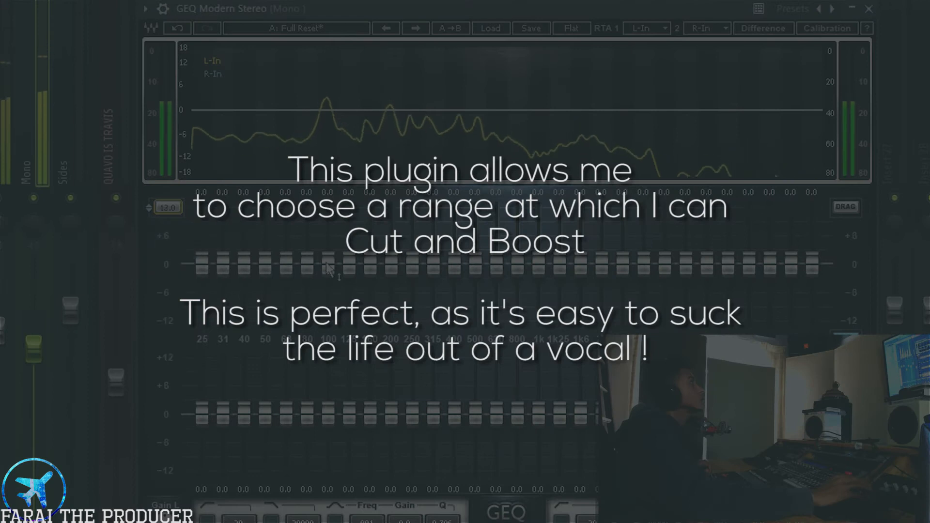
pyautogui.moveTo(328, 264); pyautogui.dragTo(328, 207)
pyautogui.moveTo(350, 265); pyautogui.dragTo(349, 207)
pyautogui.moveTo(411, 266); pyautogui.dragTo(391, 207)
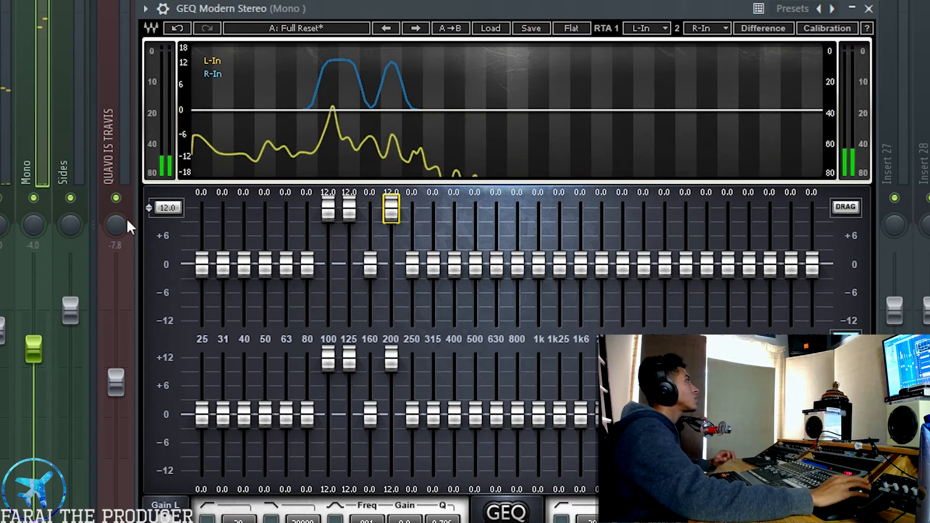
# Switch the GEQ Modern gain range to 18 dB and then to 6 dB to compare the boosted curve.
pyautogui.click(167, 208)
pyautogui.click(189, 269)
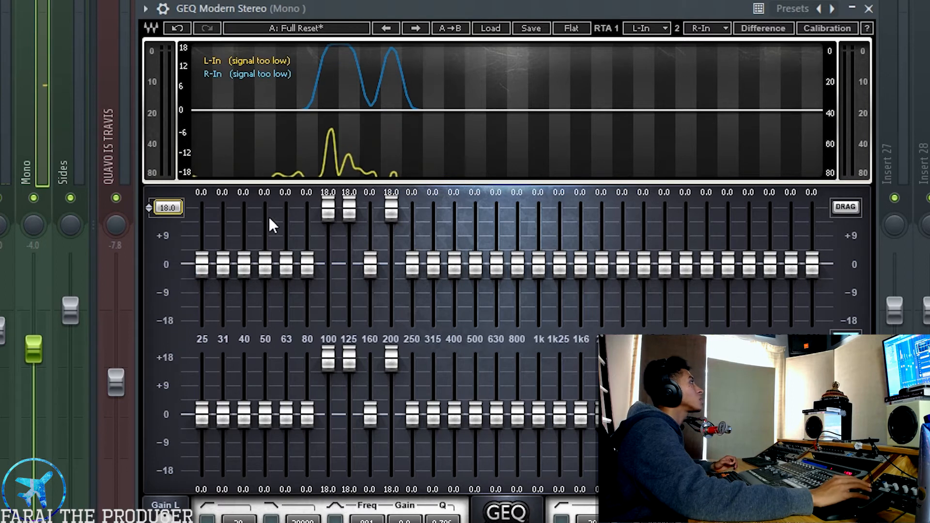
pyautogui.click(319, 194)
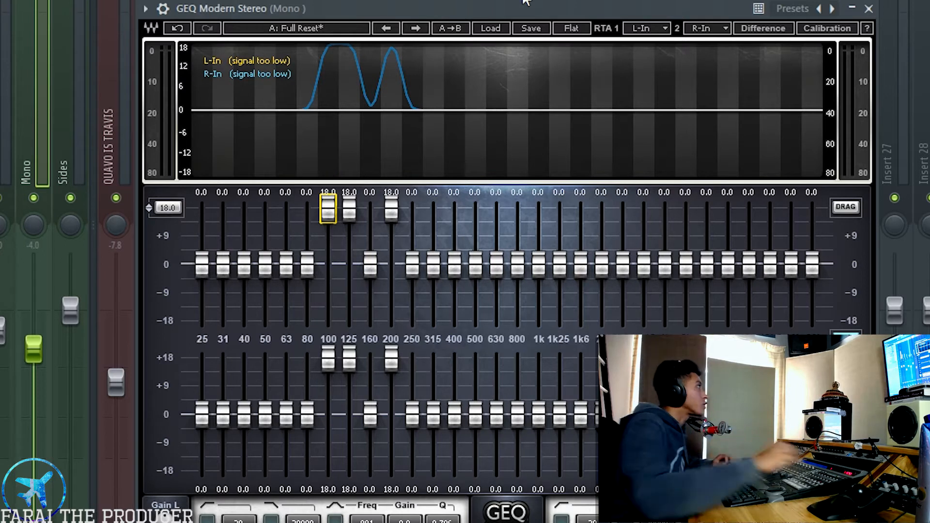
pyautogui.moveTo(441, 6); pyautogui.dragTo(441, 1)
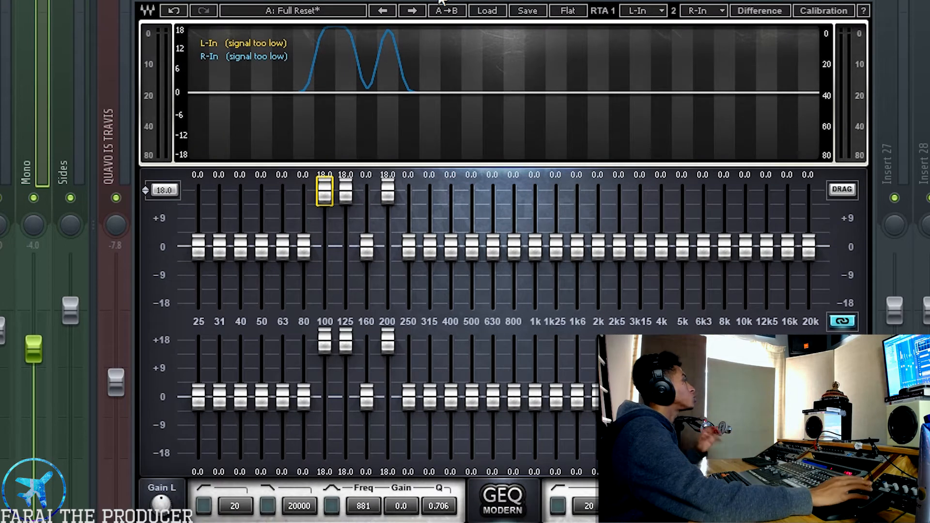
pyautogui.moveTo(353, 1); pyautogui.dragTo(364, 13)
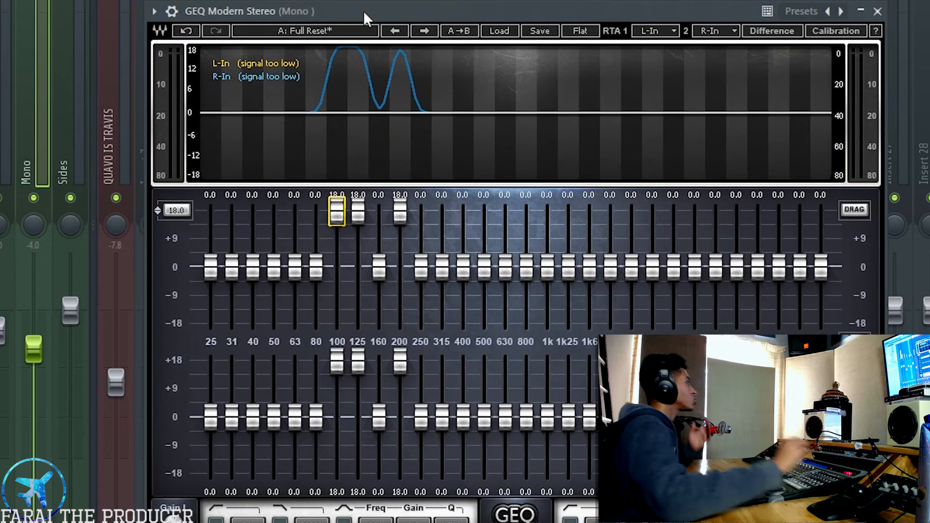
pyautogui.click(175, 211)
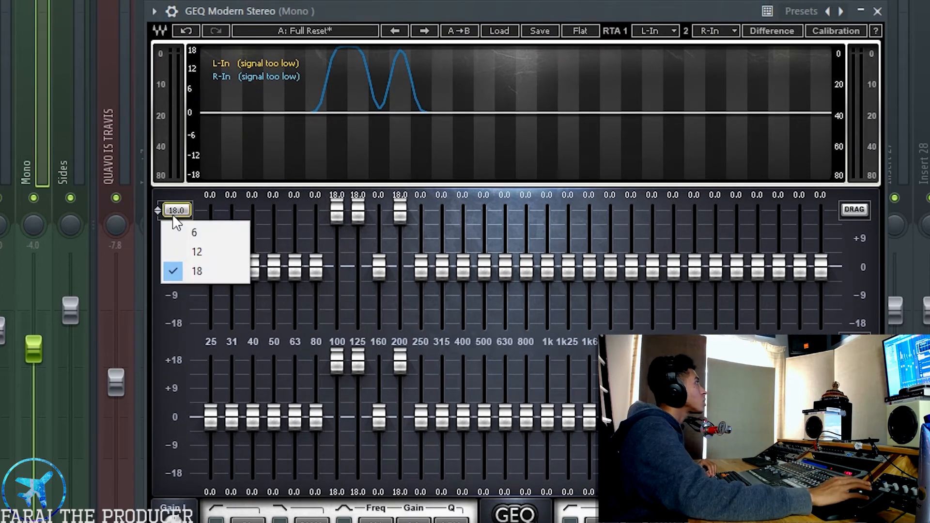
pyautogui.click(196, 235)
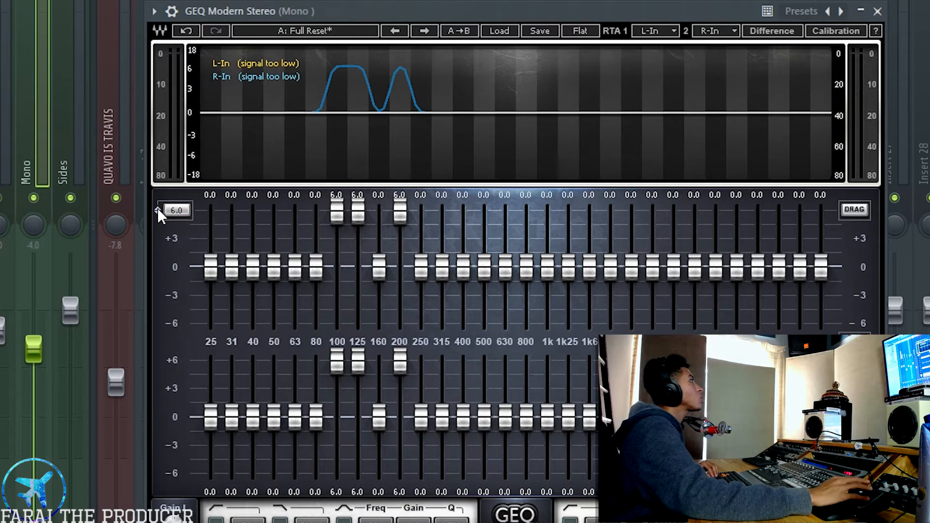
# Set the gain range to 12 dB and cut the 100, 125 and 200 Hz bands together to -12 dB.
pyautogui.click(158, 209)
pyautogui.click(196, 249)
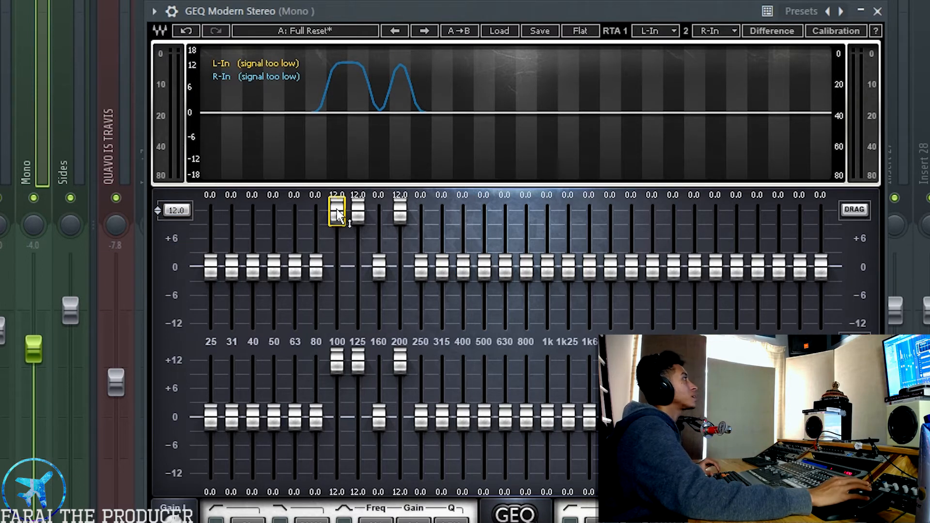
pyautogui.keyDown('ctrl'); pyautogui.click(398, 213); pyautogui.keyUp('ctrl')
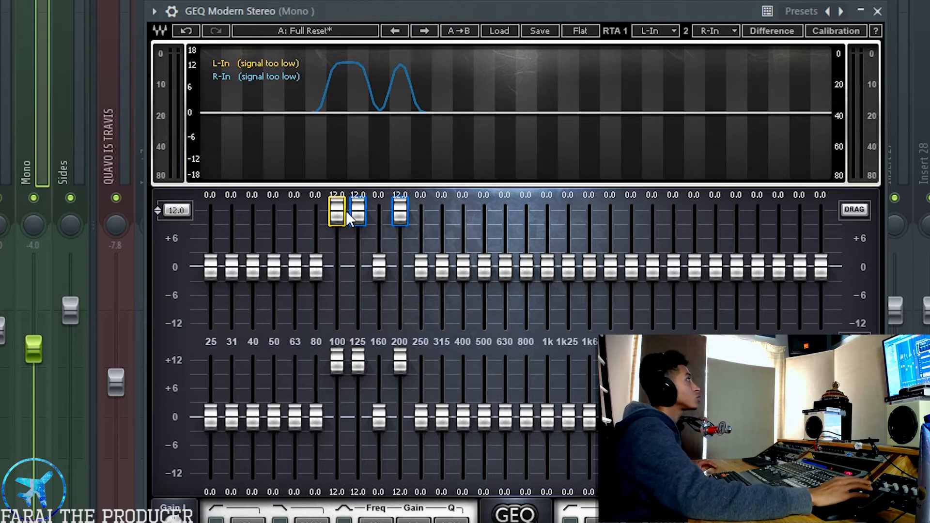
pyautogui.moveTo(344, 221); pyautogui.dragTo(344, 333)
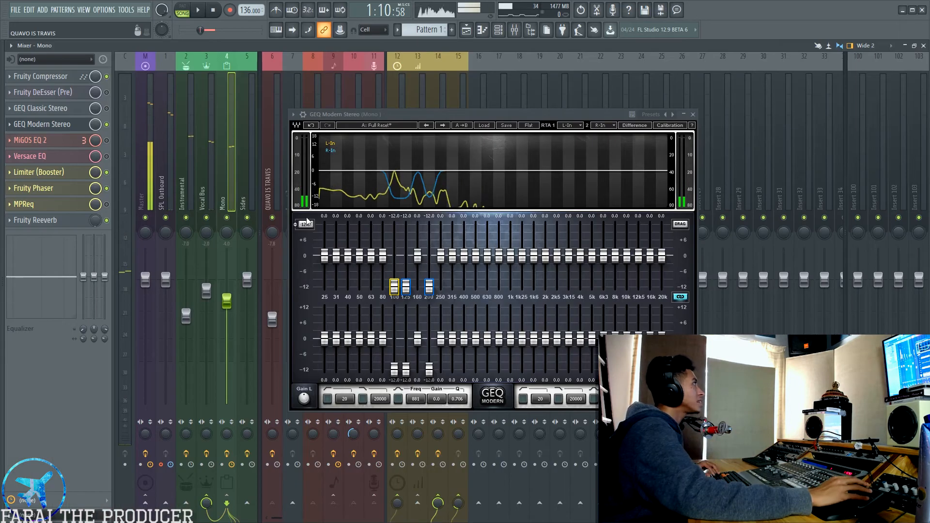
# Switch the gain range to 6 dB and back to 12 dB to compare the cut curve.
pyautogui.click(176, 210)
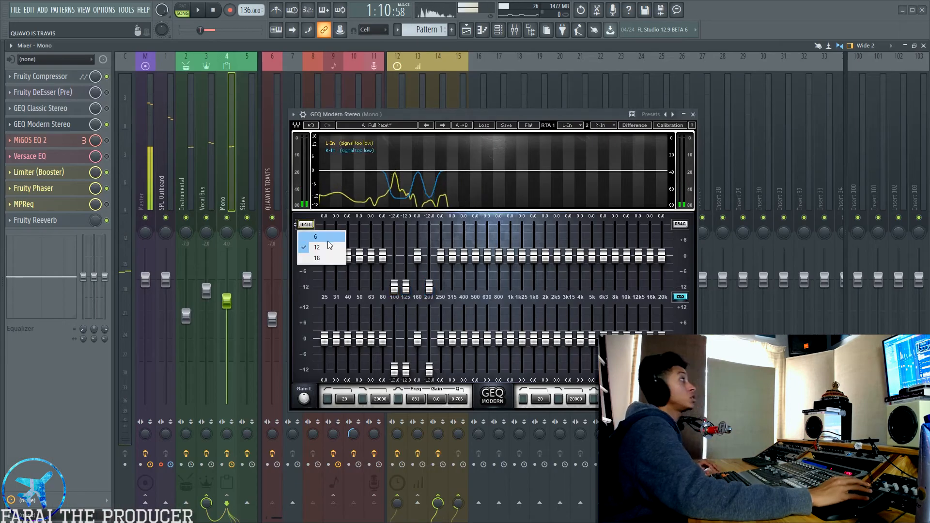
pyautogui.click(329, 238)
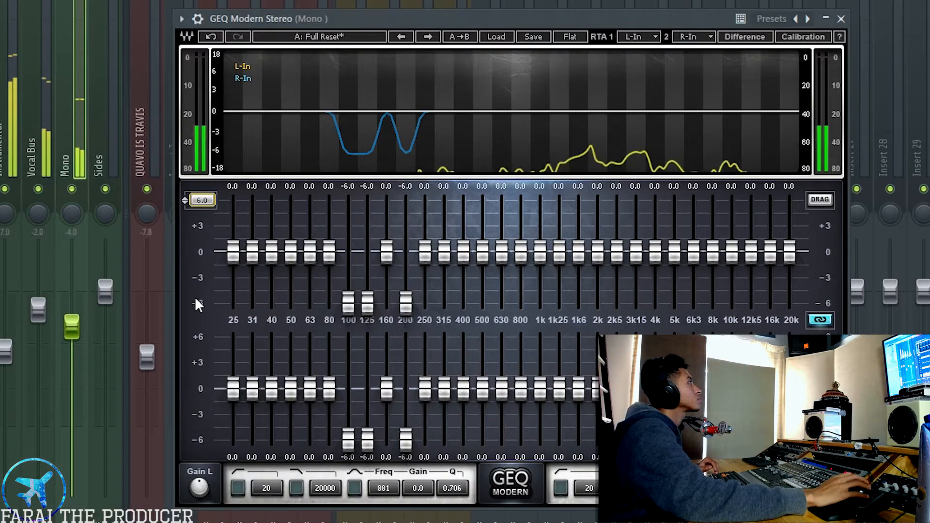
pyautogui.click(202, 200)
pyautogui.click(222, 241)
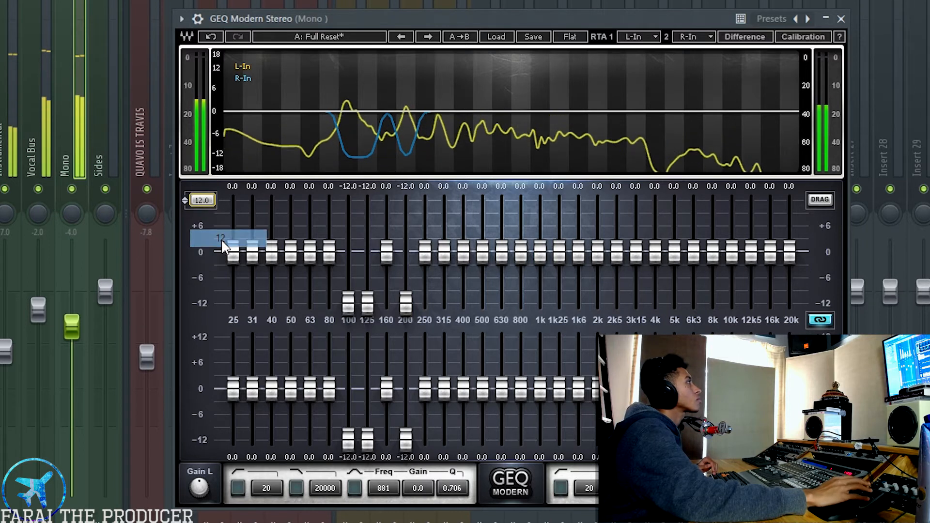
# Set the gain range to 6 dB and cut the 100, 125 and 200 Hz bands together to -4 dB.
pyautogui.click(203, 200)
pyautogui.click(221, 217)
pyautogui.click(349, 304)
pyautogui.keyDown('shift'); pyautogui.click(366, 303); pyautogui.keyUp('shift')
pyautogui.keyDown('shift'); pyautogui.click(405, 306); pyautogui.keyUp('shift')
pyautogui.moveTo(404, 307); pyautogui.dragTo(405, 289)
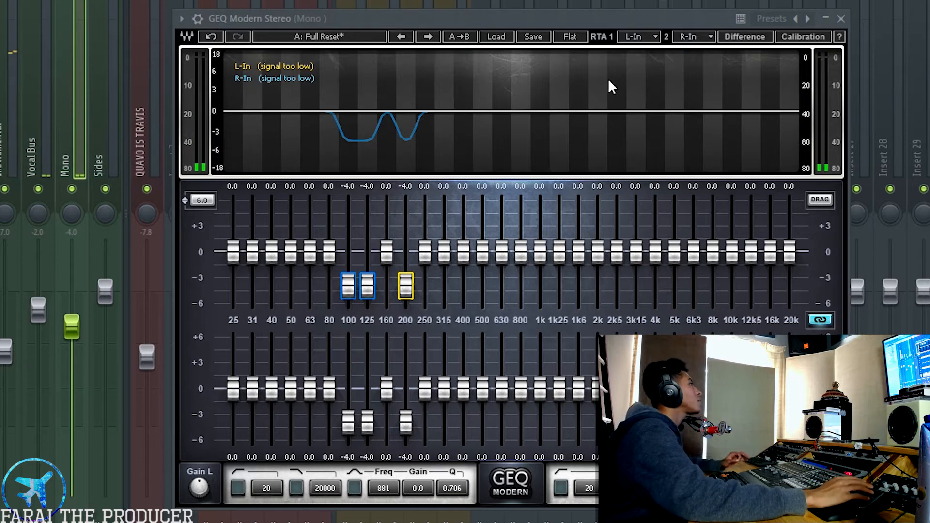
# Play the song, boost the 315 Hz band to 6 dB and widen the gain range to 12 dB to exaggerate that frequency.
pyautogui.moveTo(640, 20); pyautogui.dragTo(585, 17)
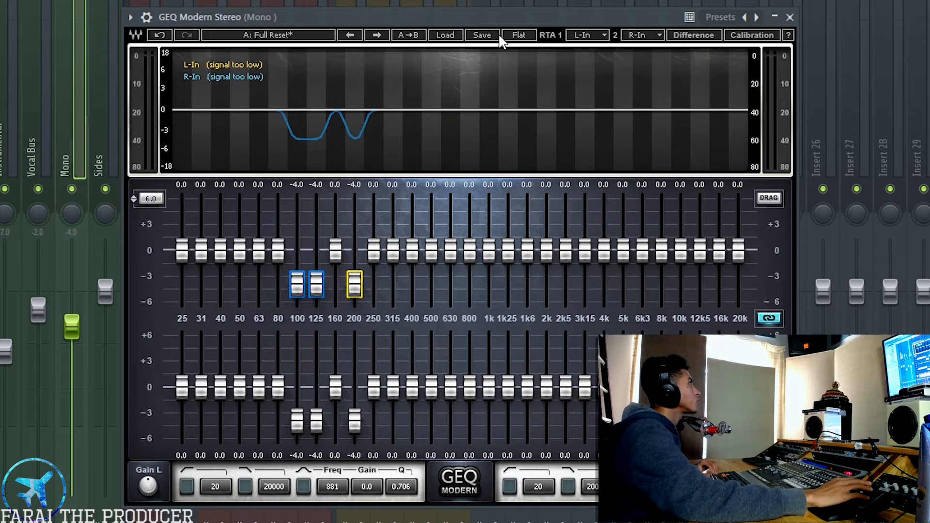
pyautogui.moveTo(495, 15); pyautogui.dragTo(481, 8)
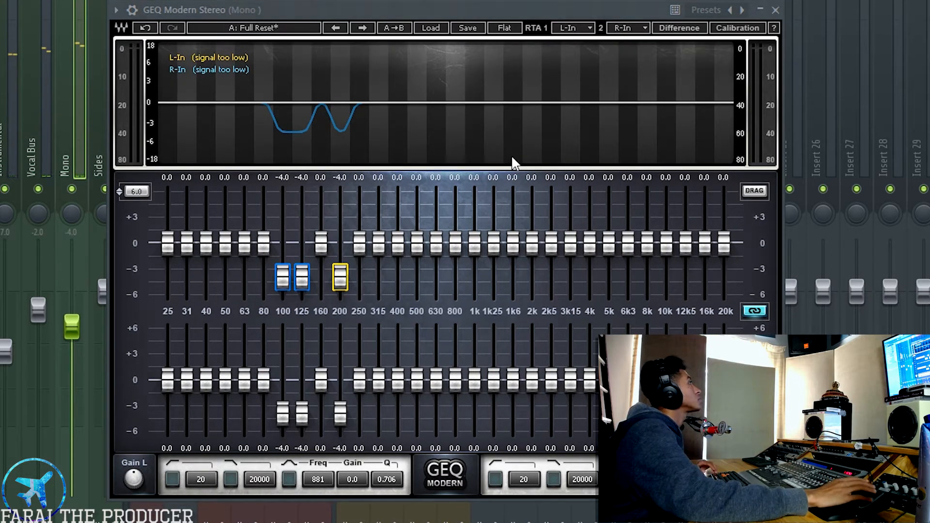
pyautogui.press('space')
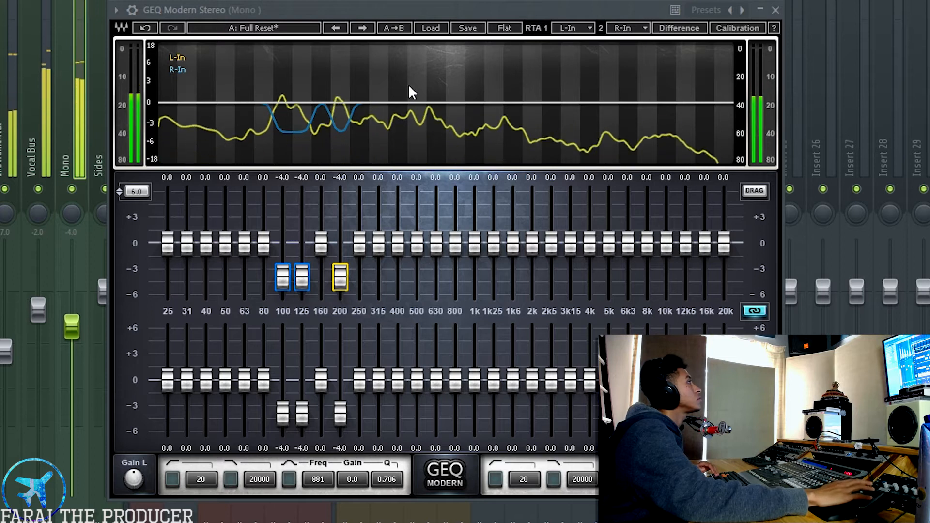
pyautogui.moveTo(379, 242); pyautogui.dragTo(378, 191)
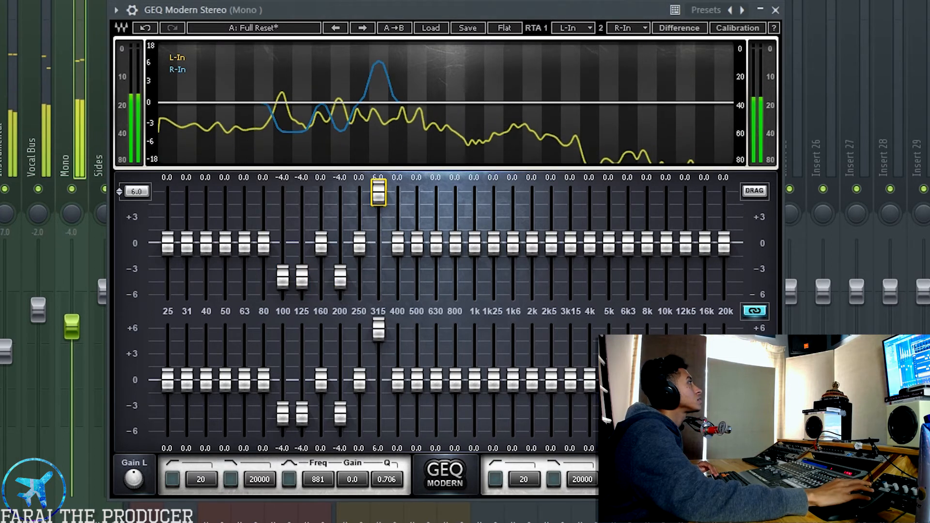
pyautogui.click(141, 191)
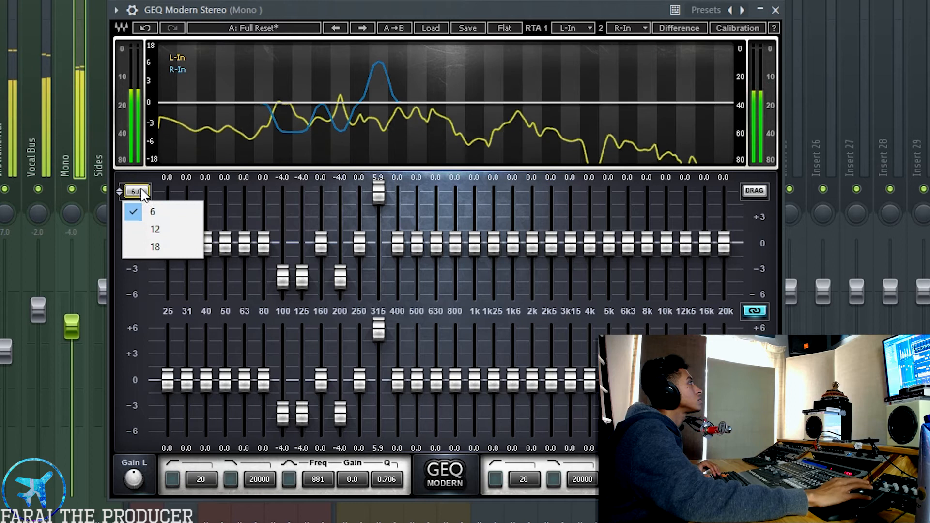
pyautogui.click(155, 229)
# Return the gain range to 6 dB and cut the 315 Hz band to -2.1 dB, stopping playback.
pyautogui.moveTo(380, 193); pyautogui.dragTo(378, 262)
pyautogui.click(140, 194)
pyautogui.click(152, 212)
pyautogui.moveTo(378, 267); pyautogui.dragTo(379, 275)
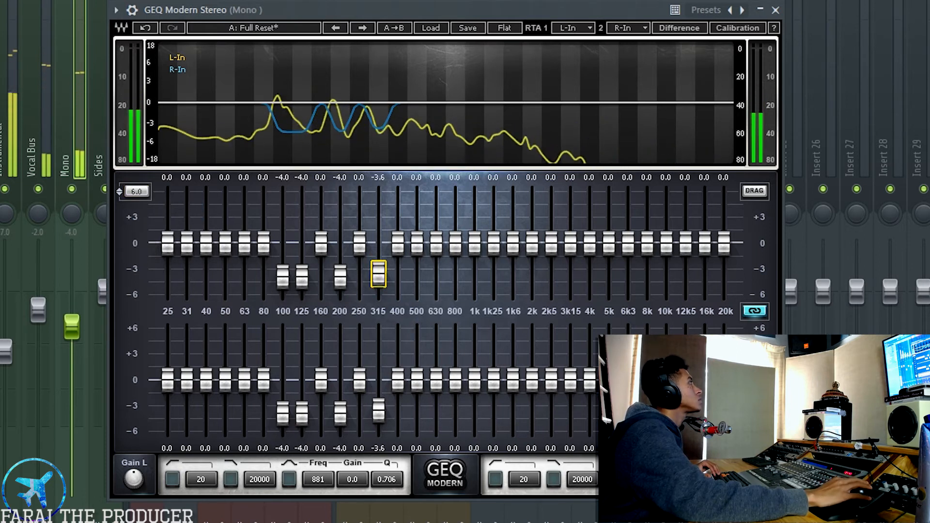
pyautogui.moveTo(378, 274); pyautogui.dragTo(379, 261)
pyautogui.press('space')
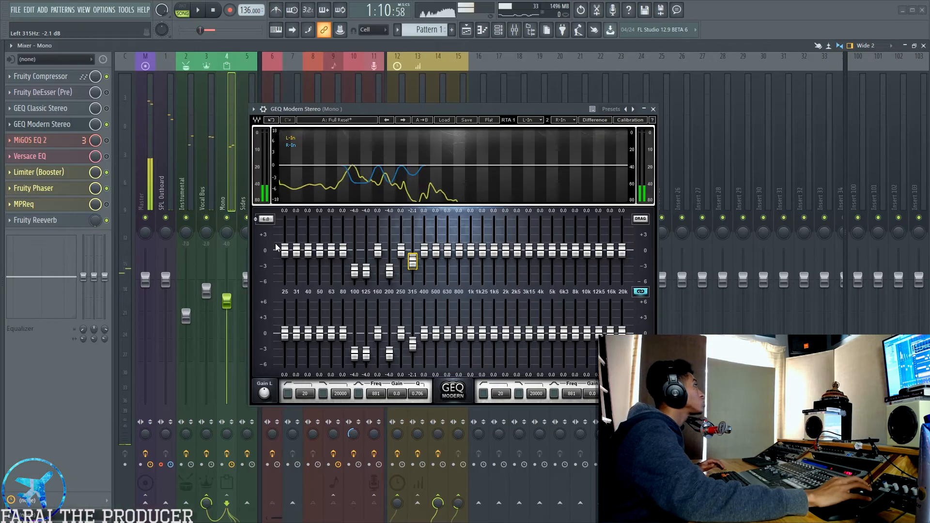
# Cut the 25, 31, 40, 50 and 63 Hz bands together to -6 dB and play the song to check the result.
pyautogui.moveTo(323, 271)
pyautogui.mouseDown()
pyautogui.moveTo(342, 267)
pyautogui.moveTo(332, 270)
pyautogui.mouseUp()
pyautogui.click(259, 248)
pyautogui.moveTo(331, 251); pyautogui.dragTo(332, 283)
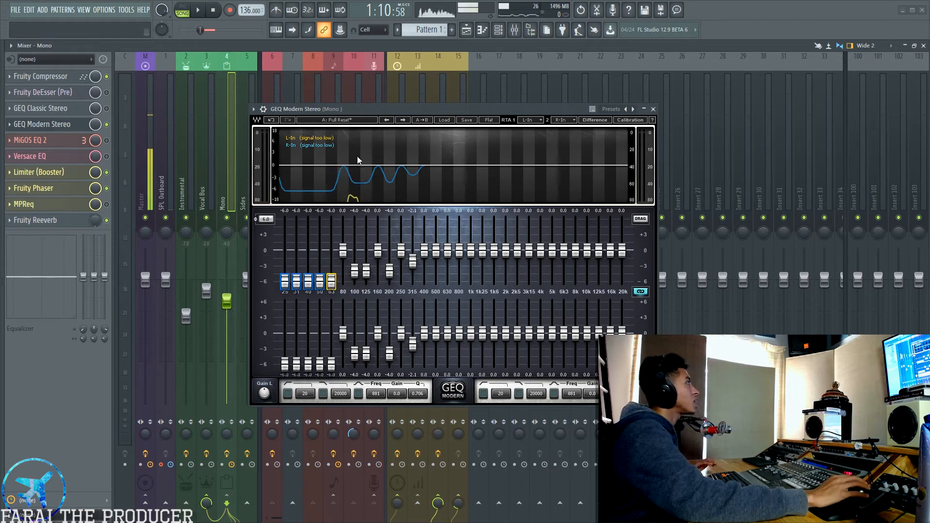
pyautogui.moveTo(332, 281)
pyautogui.mouseDown()
pyautogui.moveTo(332, 220)
pyautogui.moveTo(331, 282)
pyautogui.mouseUp()
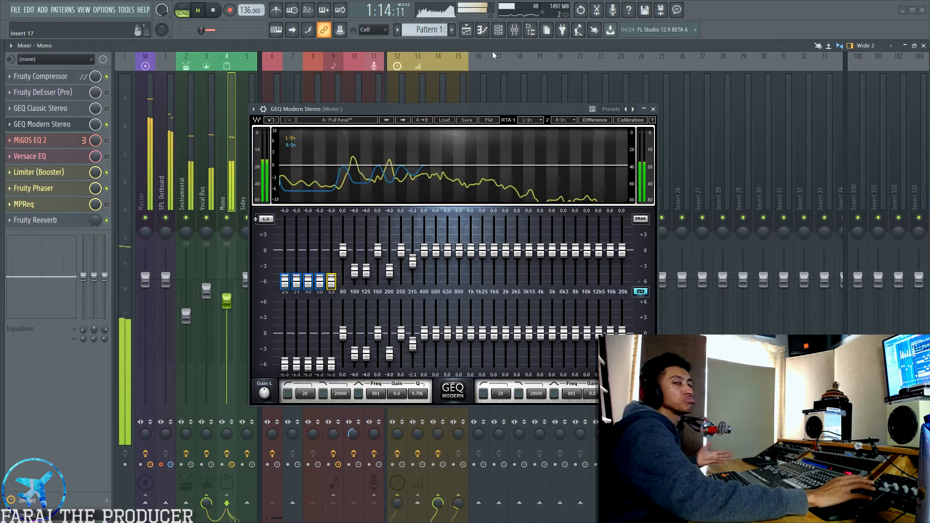
pyautogui.moveTo(474, 109); pyautogui.dragTo(455, 122)
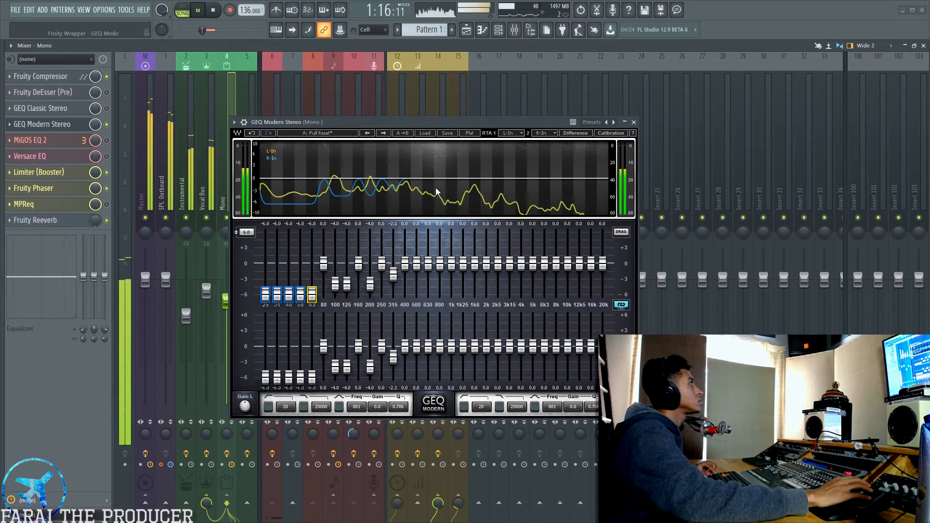
pyautogui.press('space')
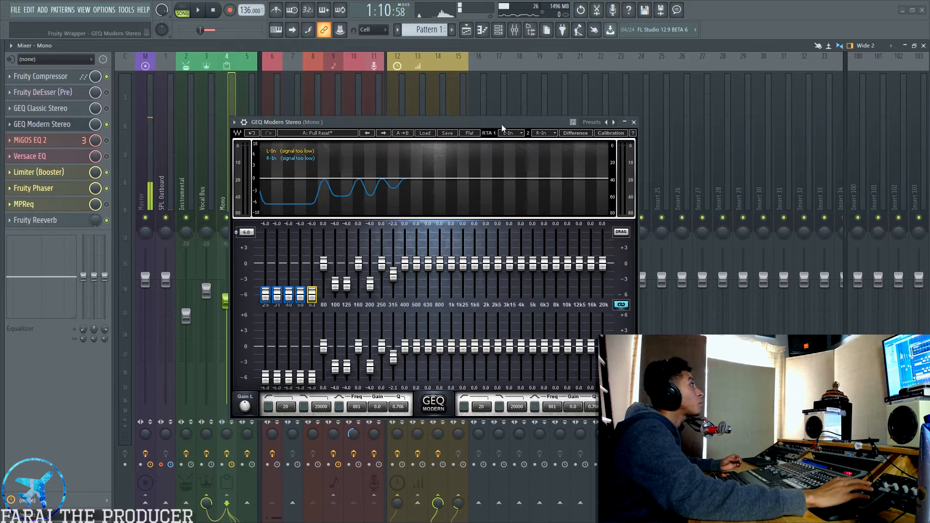
# Boost the 6.3 kHz and 8 kHz bands to 6 dB during playback, widening the gain range and returning it to 6 dB.
pyautogui.moveTo(502, 125); pyautogui.dragTo(502, 109)
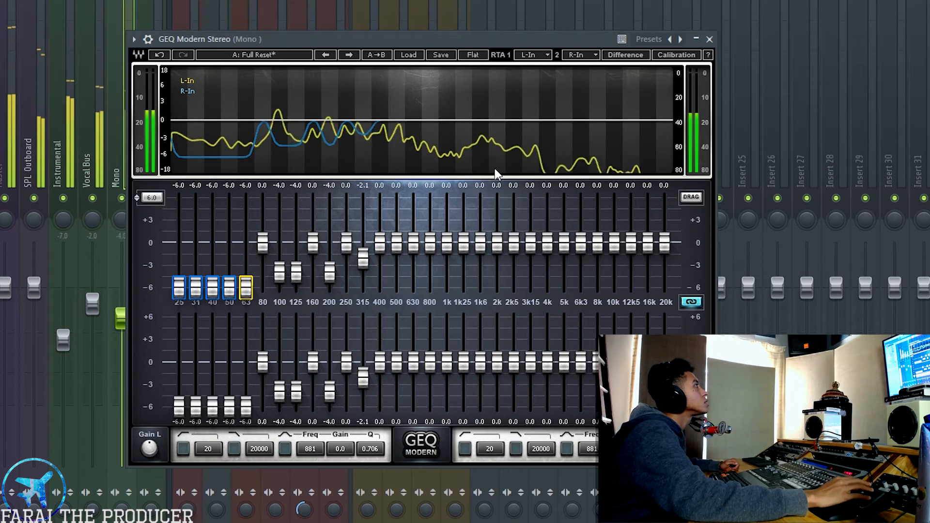
pyautogui.moveTo(577, 231); pyautogui.dragTo(573, 46)
pyautogui.moveTo(582, 247); pyautogui.dragTo(583, 196)
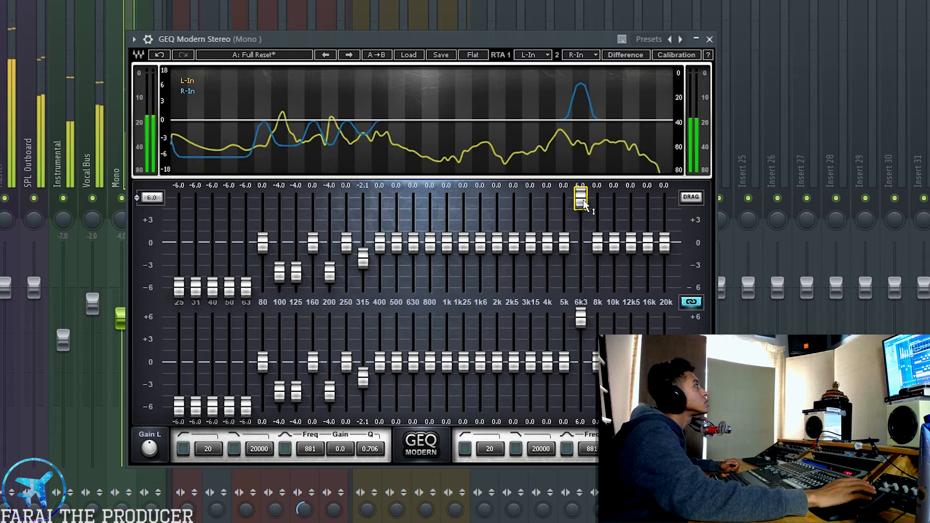
pyautogui.click(158, 197)
pyautogui.click(161, 245)
pyautogui.moveTo(565, 243); pyautogui.dragTo(585, 202)
pyautogui.click(153, 197)
pyautogui.click(167, 222)
# Cut the 6.3 kHz band to -2.3 dB and the 8 kHz band to -1.6 dB.
pyautogui.moveTo(581, 196); pyautogui.dragTo(581, 261)
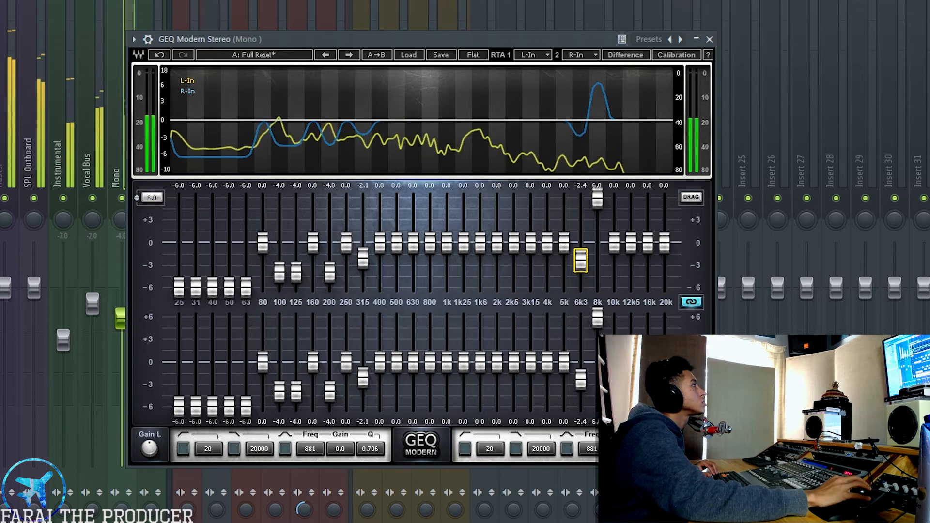
pyautogui.moveTo(598, 197); pyautogui.dragTo(598, 254)
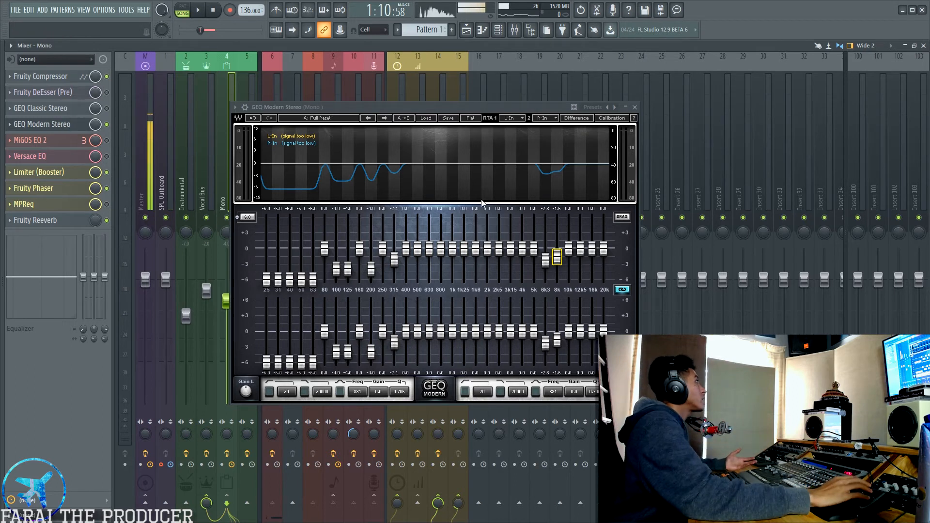
pyautogui.moveTo(450, 106); pyautogui.dragTo(475, 109)
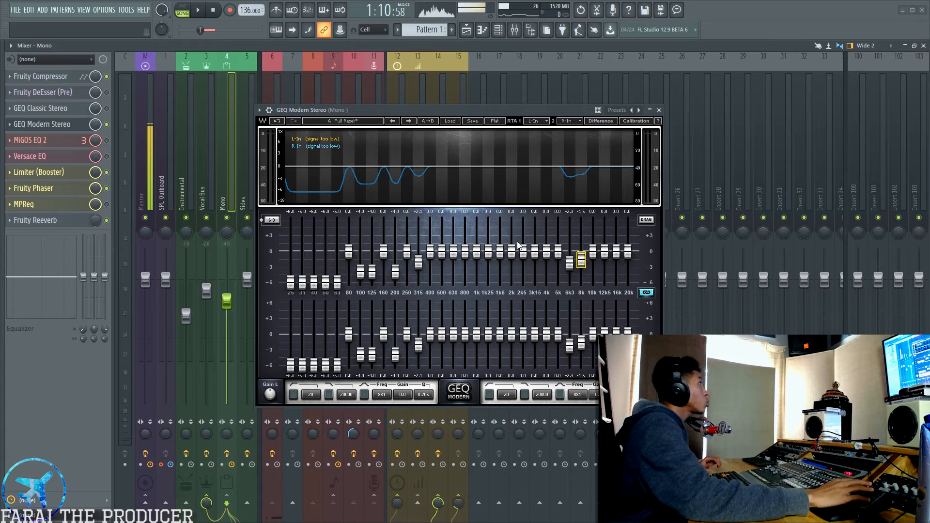
# Select the bands from 2 kHz to 12.5 kHz and raise them together by about 2.5 dB.
pyautogui.moveTo(512, 229); pyautogui.dragTo(603, 284)
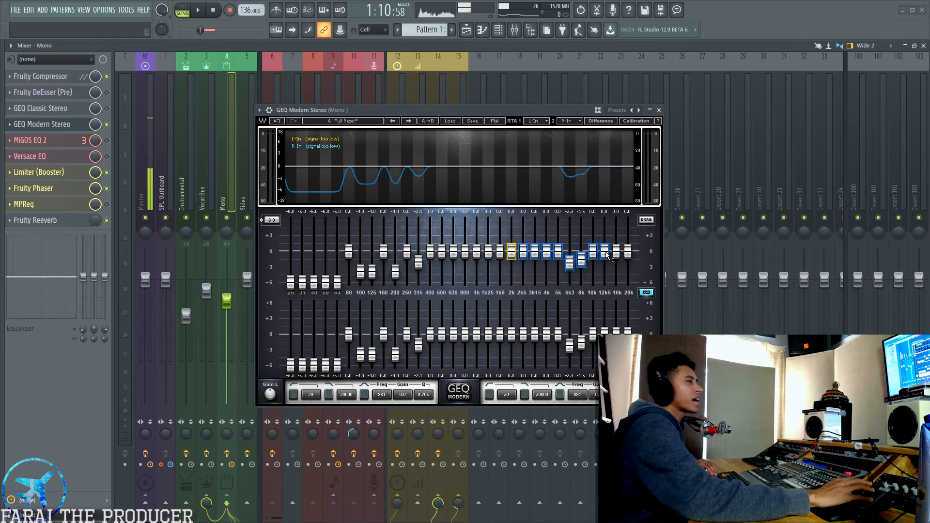
pyautogui.moveTo(605, 255); pyautogui.dragTo(605, 244)
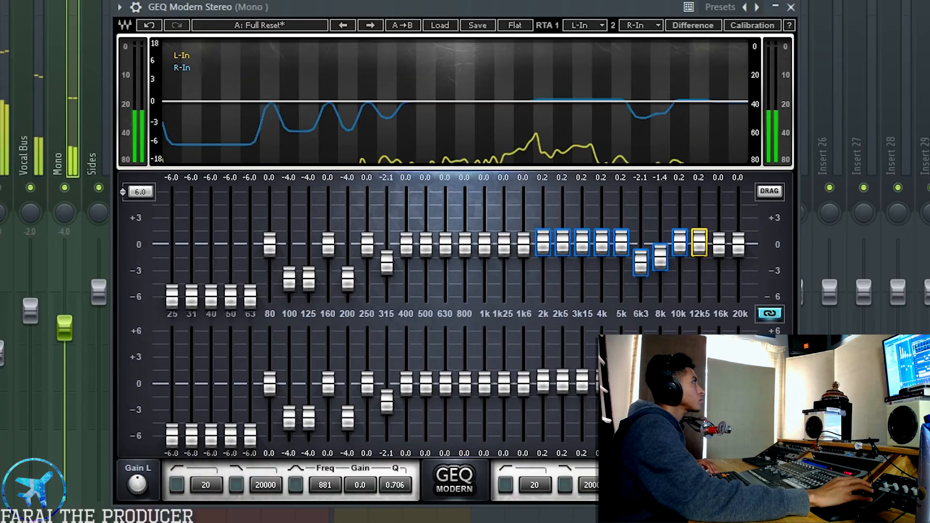
pyautogui.moveTo(699, 223); pyautogui.dragTo(699, 223)
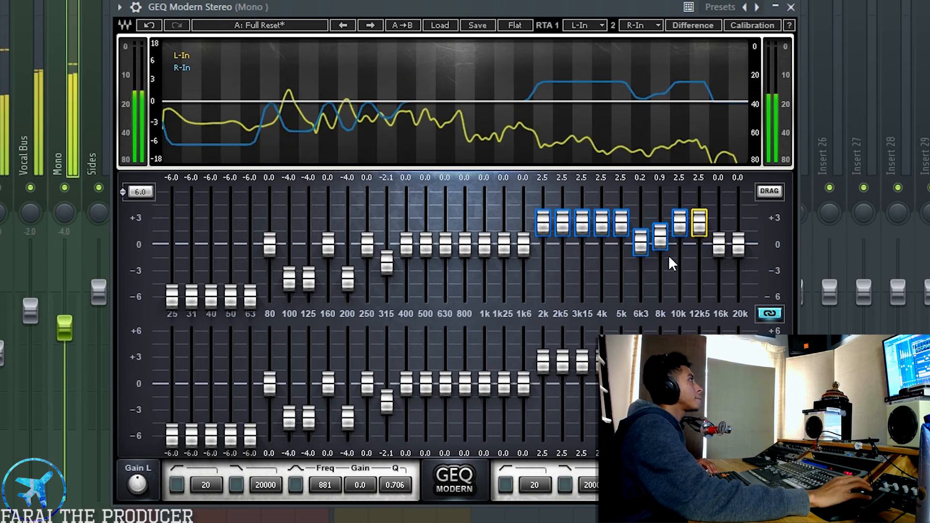
# Lower the 6.3 kHz and 8 kHz bands together to -1.7 dB and -1.1 dB.
pyautogui.click(649, 284)
pyautogui.click(644, 245)
pyautogui.moveTo(648, 247); pyautogui.dragTo(648, 264)
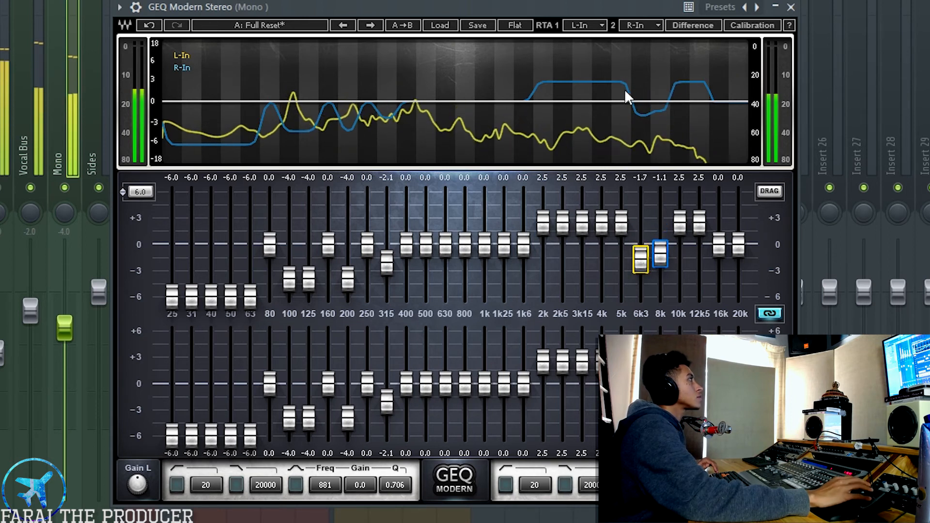
# Raise the 2 to 5 kHz bands together with the 10 kHz and 12.5 kHz bands to 3 dB.
pyautogui.moveTo(525, 196); pyautogui.dragTo(706, 230)
pyautogui.moveTo(547, 221); pyautogui.dragTo(547, 218)
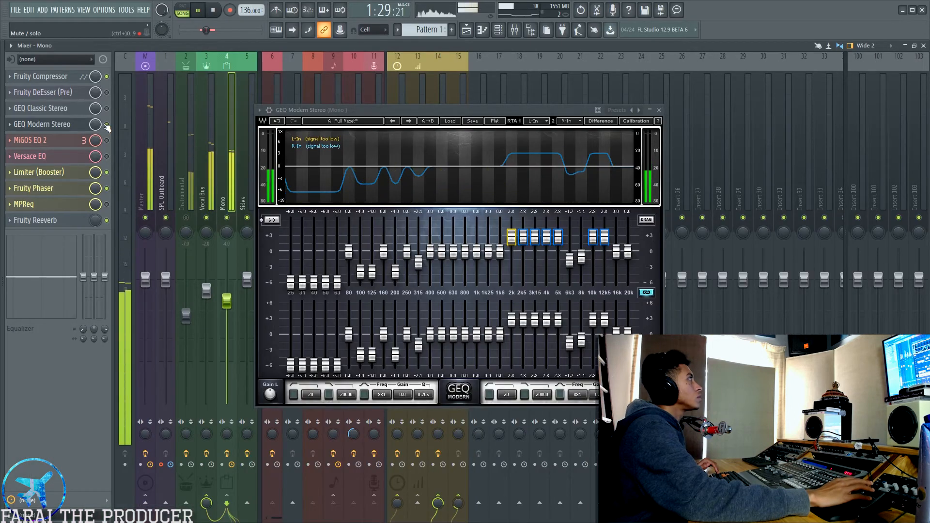
pyautogui.moveTo(514, 244); pyautogui.dragTo(514, 242)
# Cut the 16 kHz and 20 kHz bands together to -6 dB and toggle GEQ Modern Stereo to compare the vocal.
pyautogui.click(615, 252)
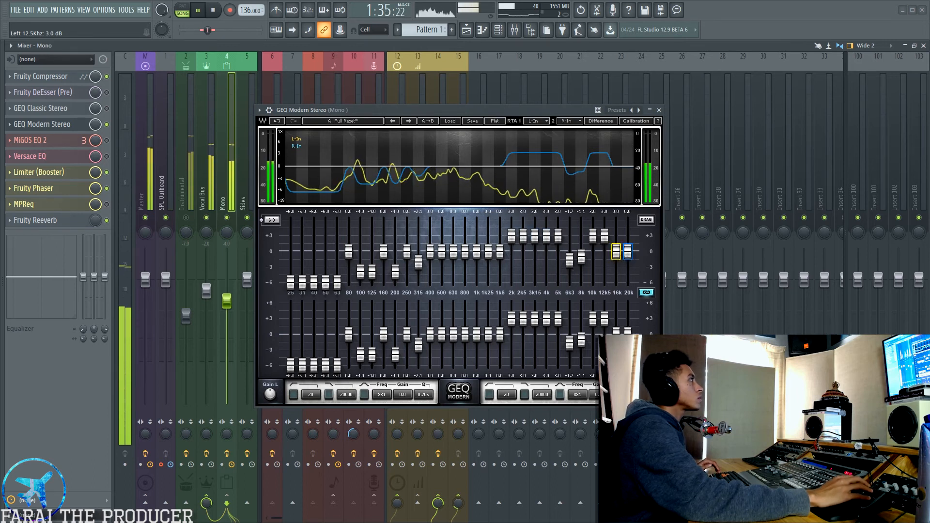
pyautogui.moveTo(616, 252); pyautogui.dragTo(616, 282)
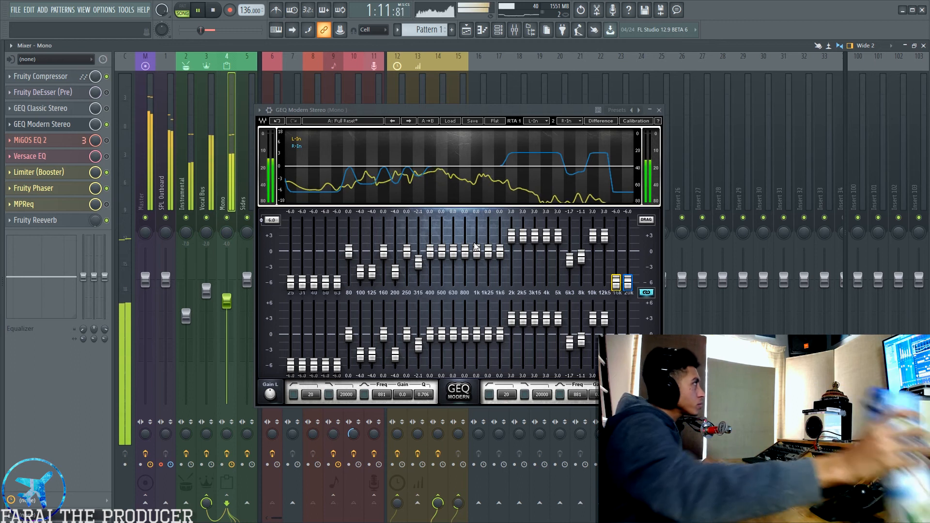
pyautogui.click(107, 125)
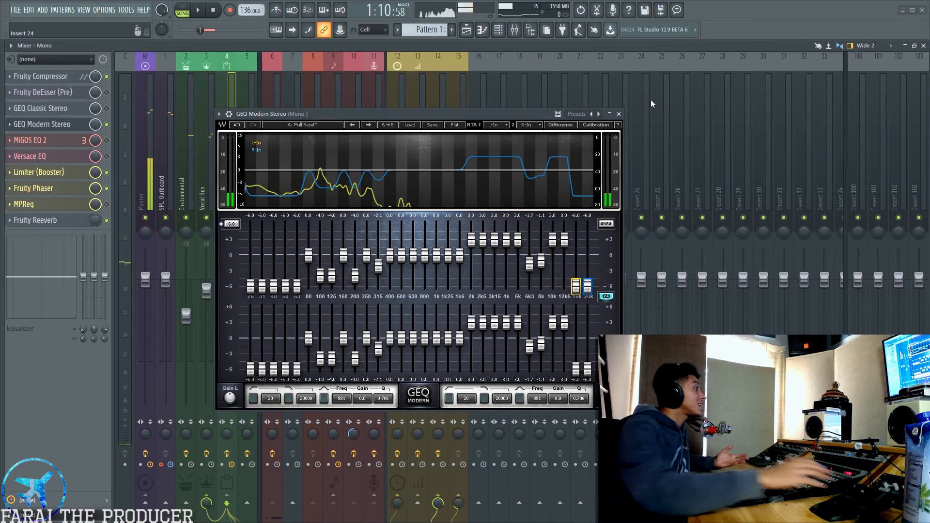
# Open GEQ Classic Stereo beside GEQ Modern Stereo to compare the two equalizers, and close it again.
pyautogui.moveTo(333, 121); pyautogui.dragTo(422, 126)
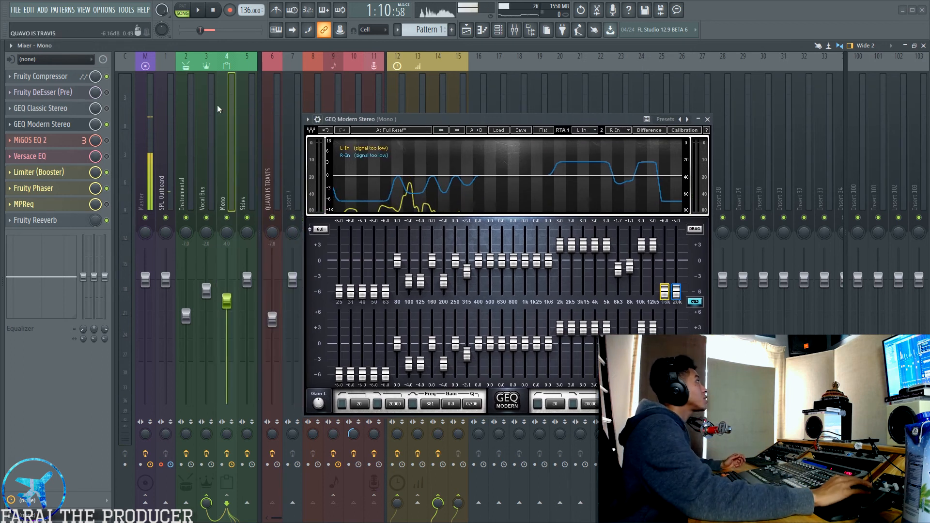
pyautogui.click(63, 112)
pyautogui.moveTo(552, 216); pyautogui.dragTo(527, 163)
pyautogui.moveTo(466, 121); pyautogui.dragTo(324, 143)
pyautogui.moveTo(718, 163); pyautogui.dragTo(669, 167)
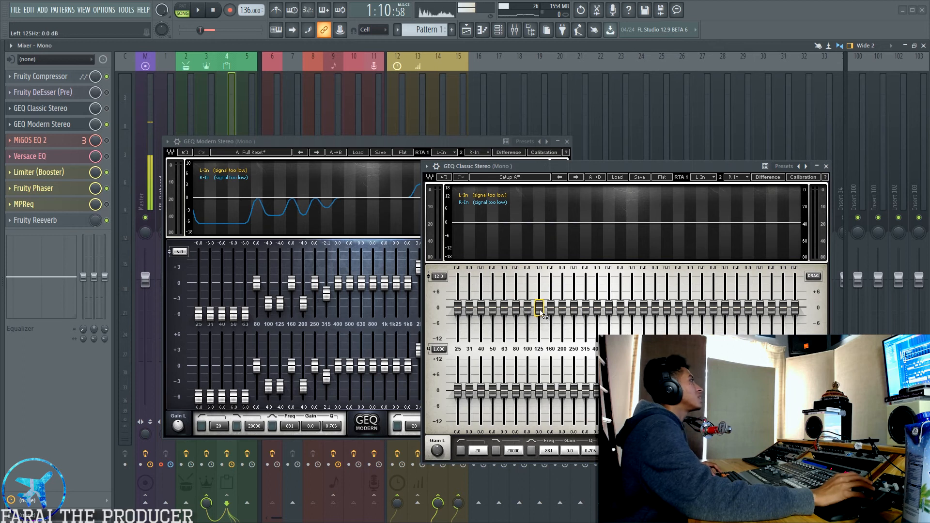
pyautogui.moveTo(617, 172); pyautogui.dragTo(565, 157)
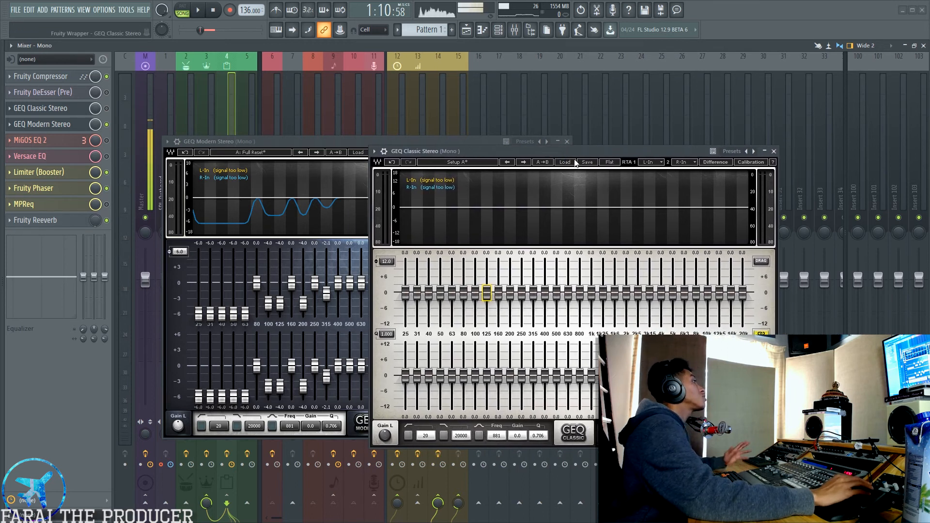
pyautogui.click(774, 151)
pyautogui.moveTo(455, 144); pyautogui.dragTo(527, 134)
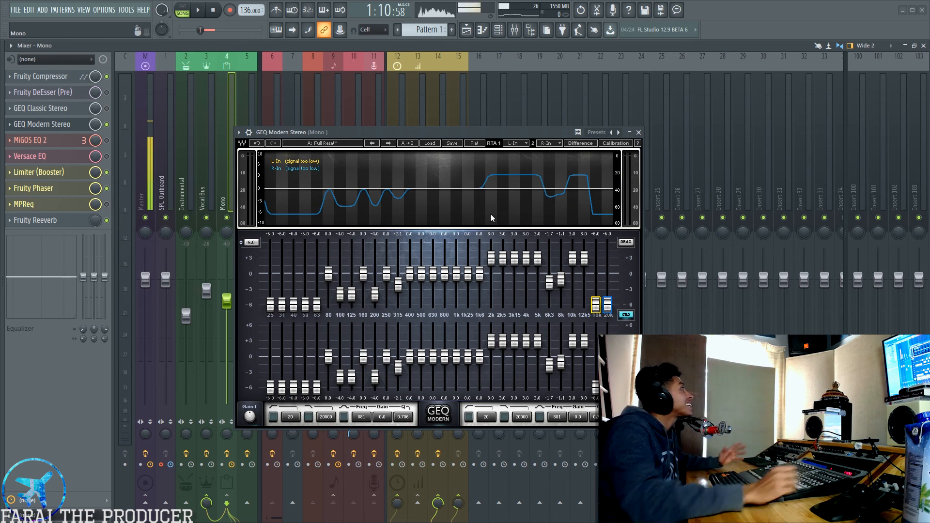
# Open MiGOS EQ 2 on the Mono track, play the song to hear its effect, and close it.
pyautogui.click(77, 140)
pyautogui.press('space')
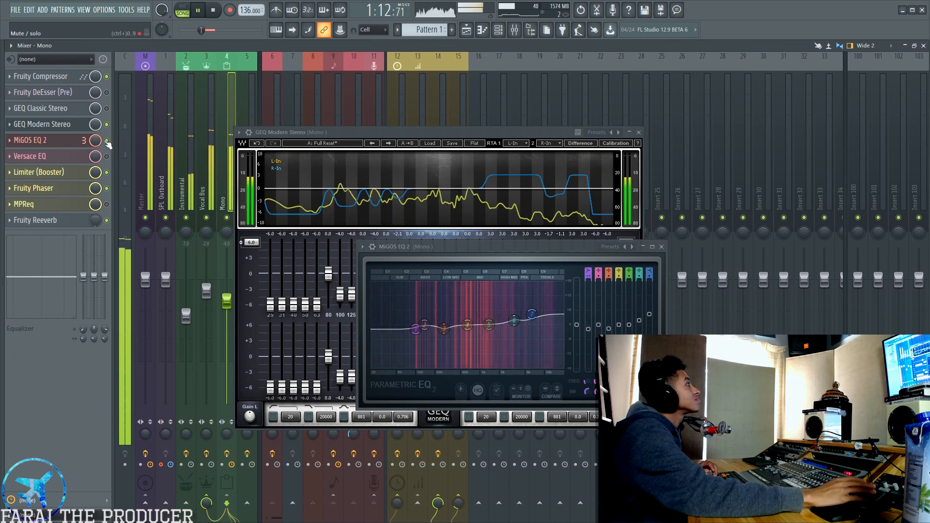
pyautogui.press('space')
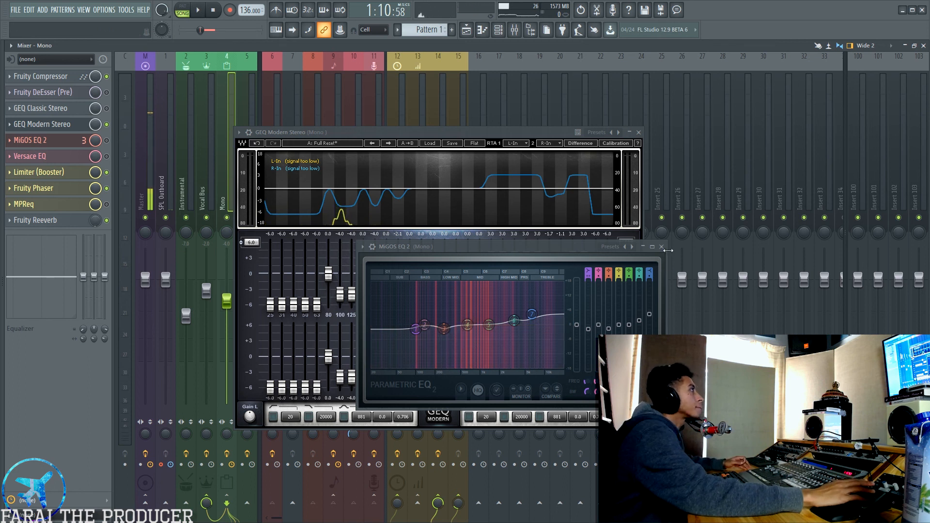
pyautogui.click(661, 246)
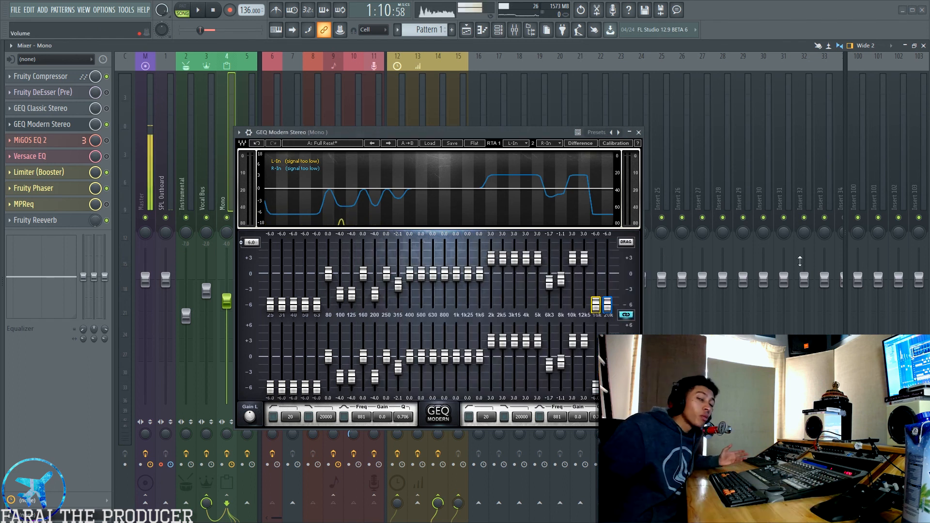